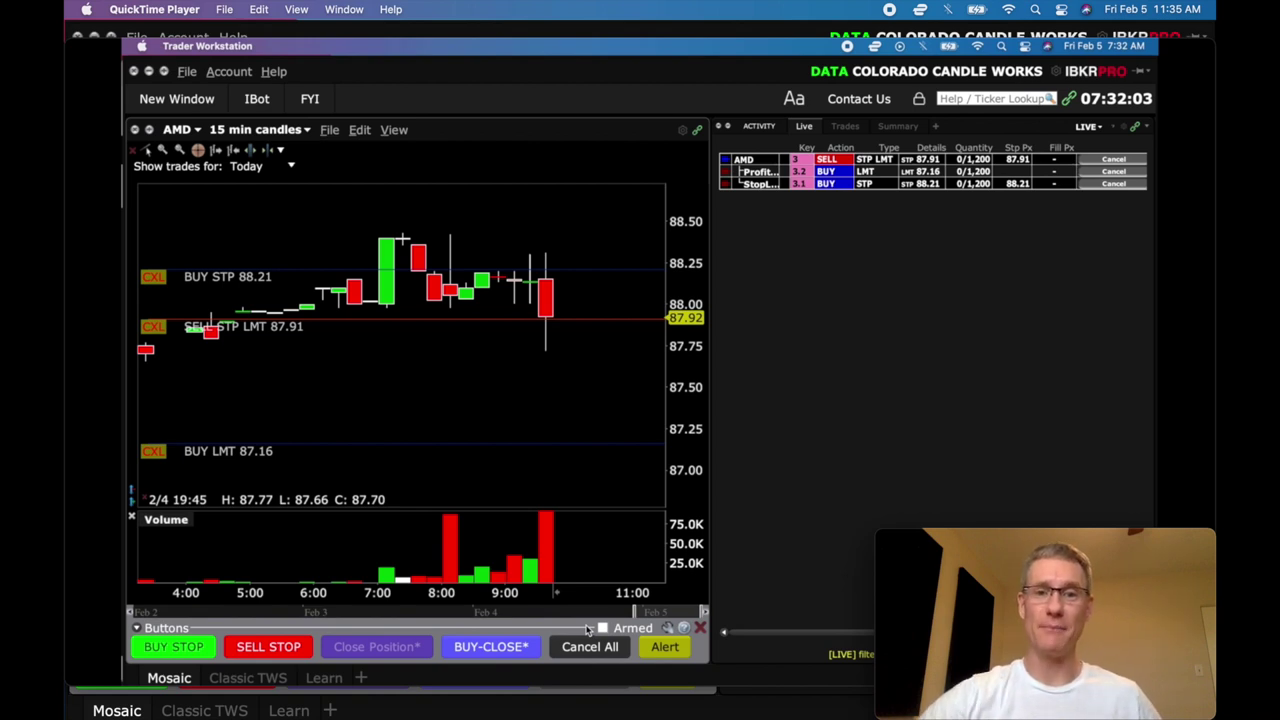
# Step: Bring the live Trader Workstation window to the front from the window overview
pyautogui.moveTo(794, 451)
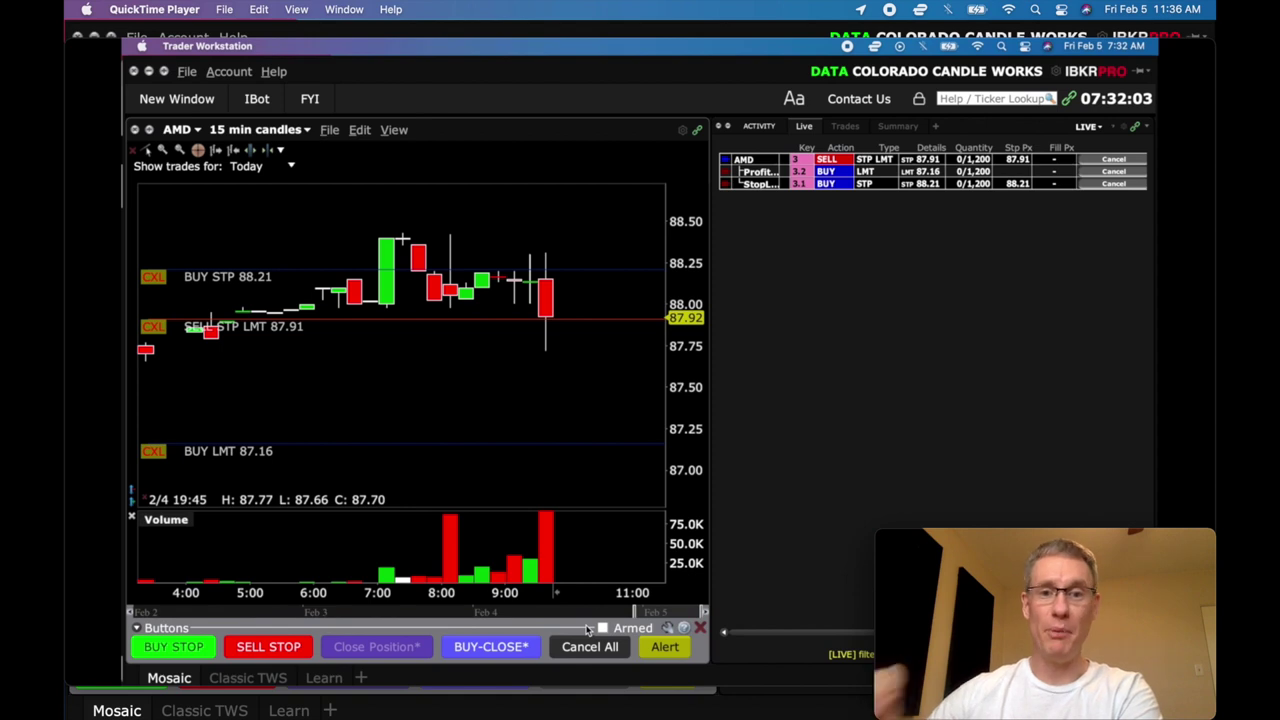
pyautogui.moveTo(1174, 337)
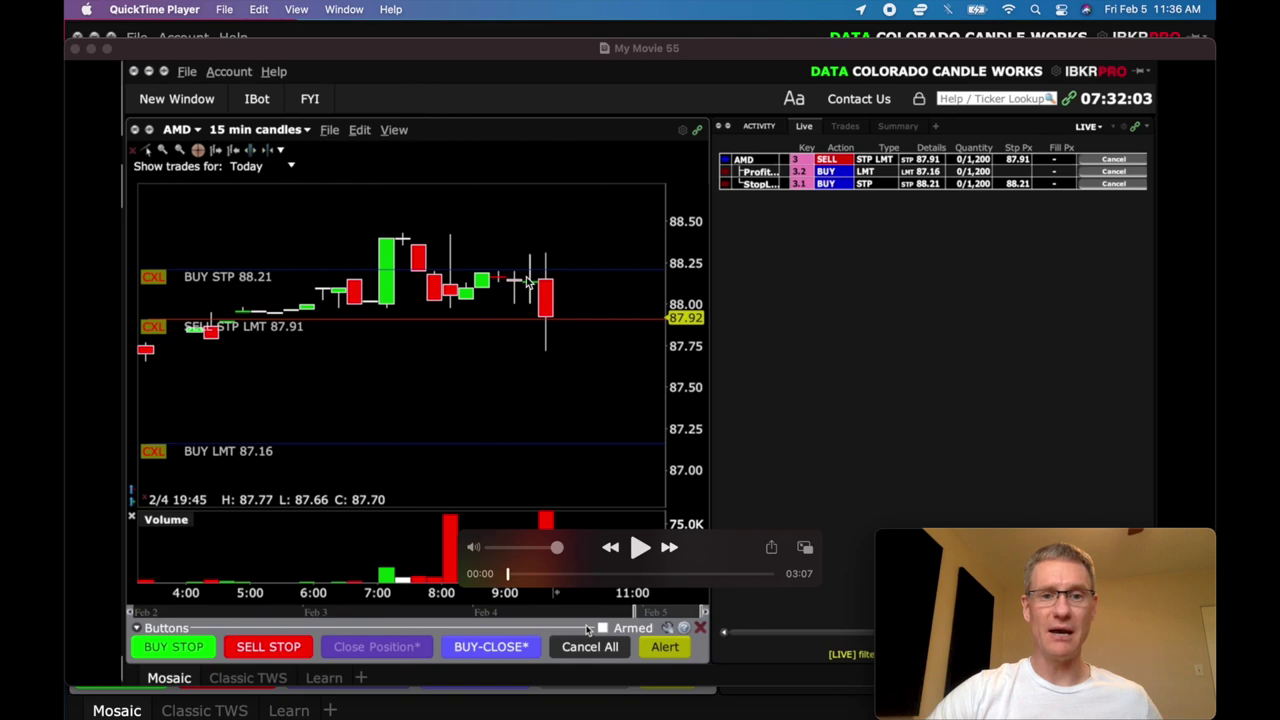
pyautogui.hotkey('ctrl', 'Up')
pyautogui.click(794, 281)
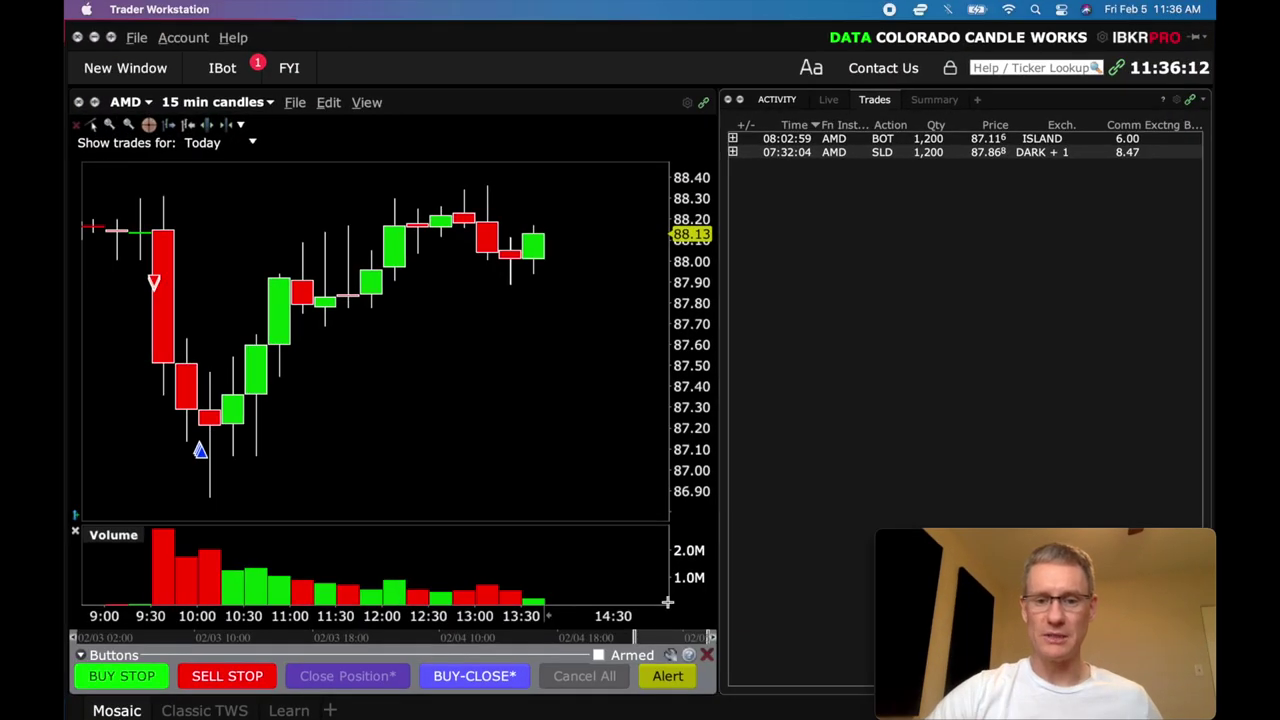
# Step: Pan the 15-minute chart back to earlier candles from 5:00 and enter AMD as the symbol
pyautogui.moveTo(659, 640); pyautogui.dragTo(595, 642)
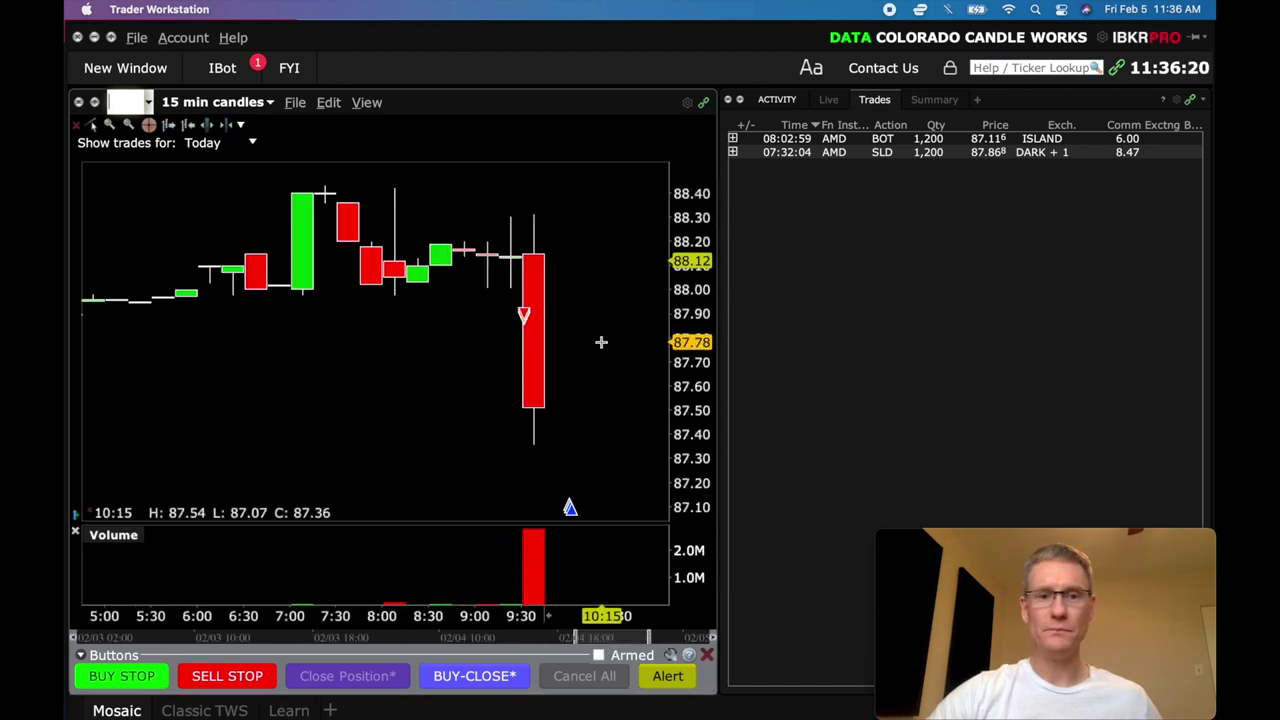
pyautogui.moveTo(593, 638); pyautogui.dragTo(593, 635)
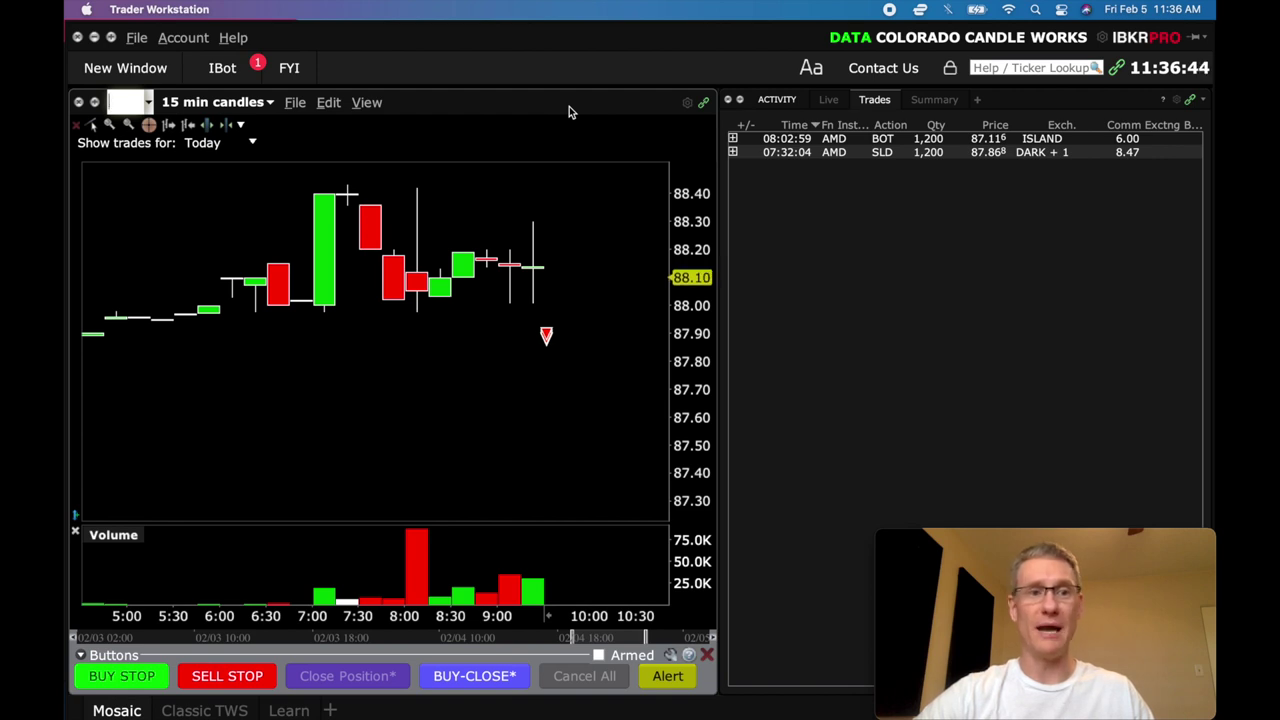
pyautogui.write('AMD')
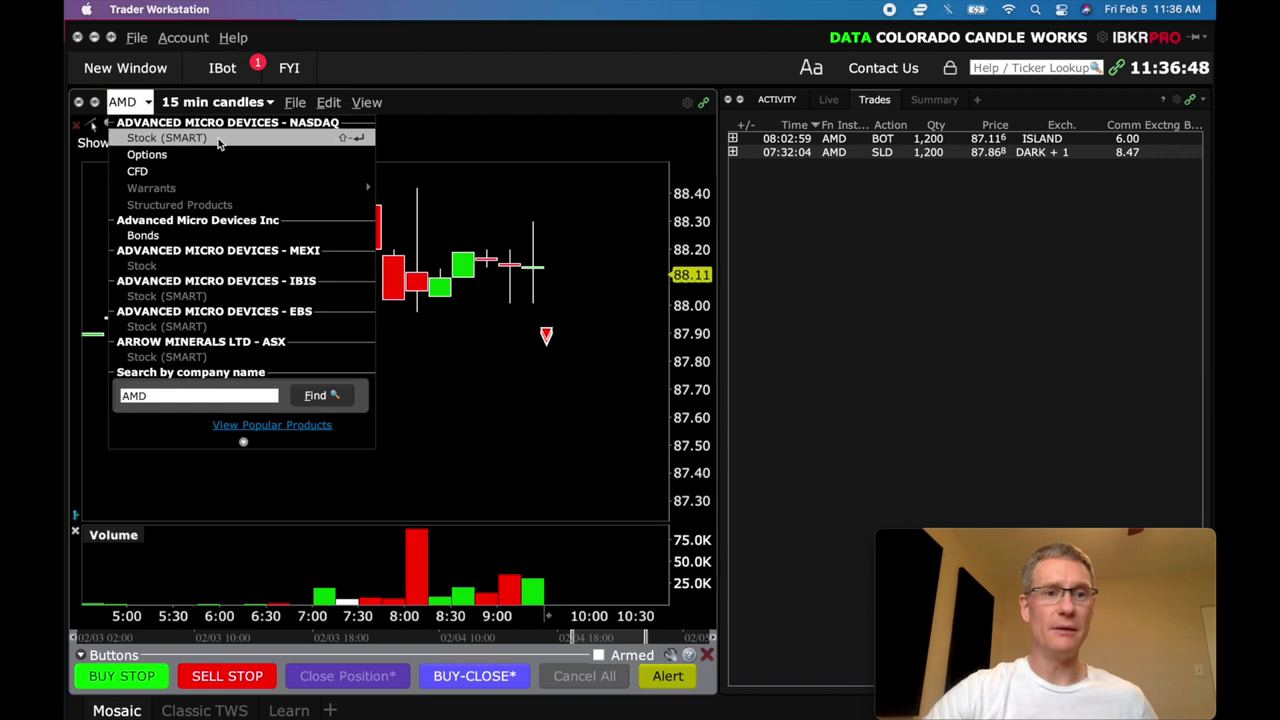
# Step: Pick the Stock (SMART) contract under ADVANCED MICRO DEVICES - NASDAQ for the chart
pyautogui.click(220, 143)
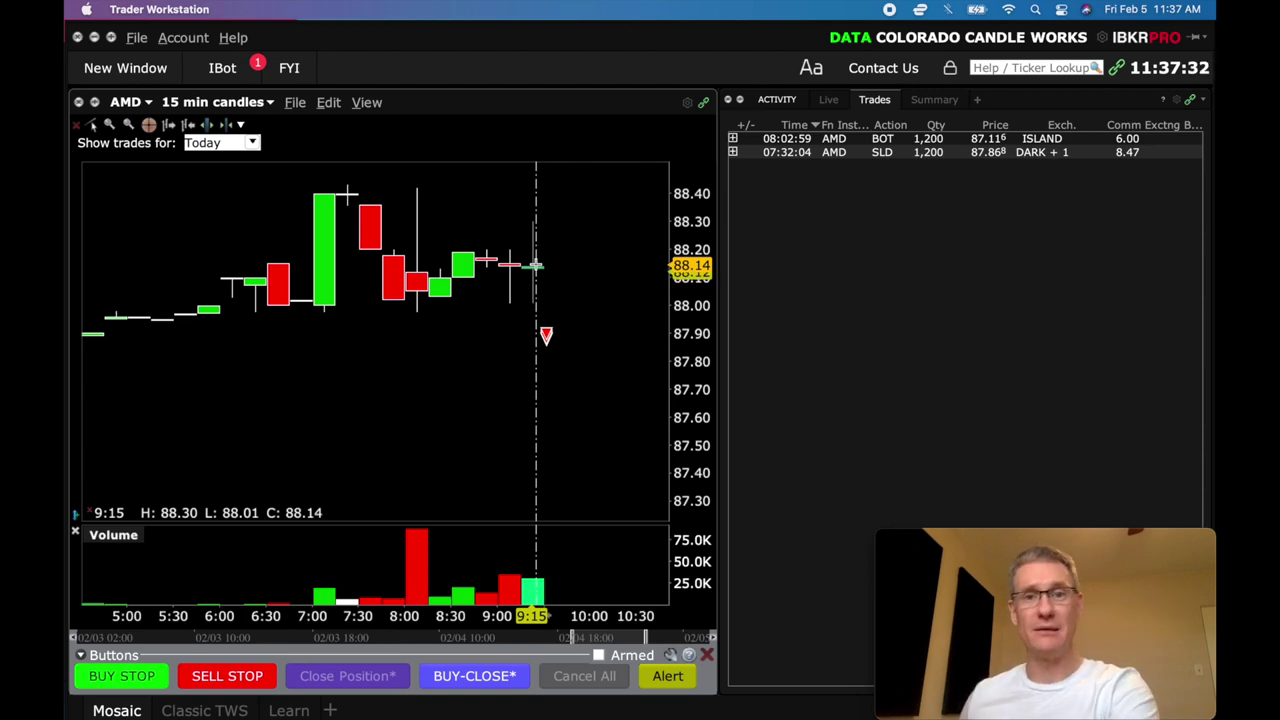
# Step: Switch to the My Movie 55 replay and play it from the start
pyautogui.hotkey('ctrl', 'Up')
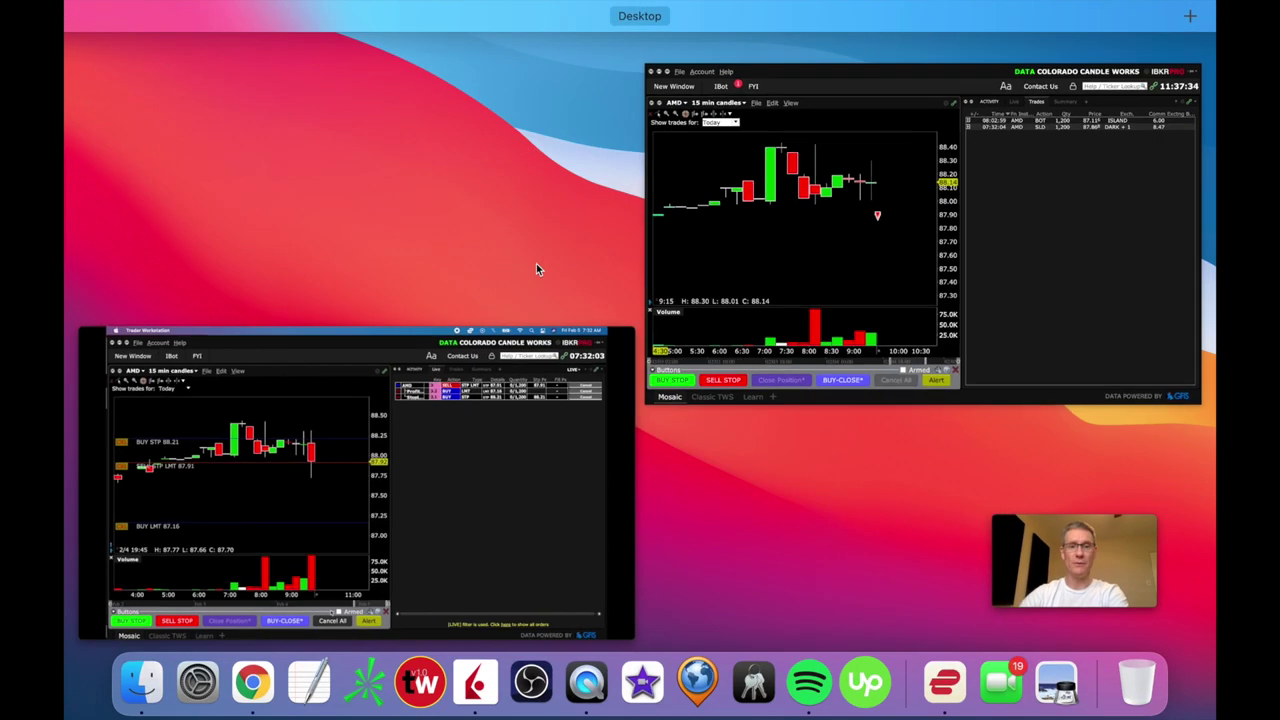
pyautogui.click(476, 396)
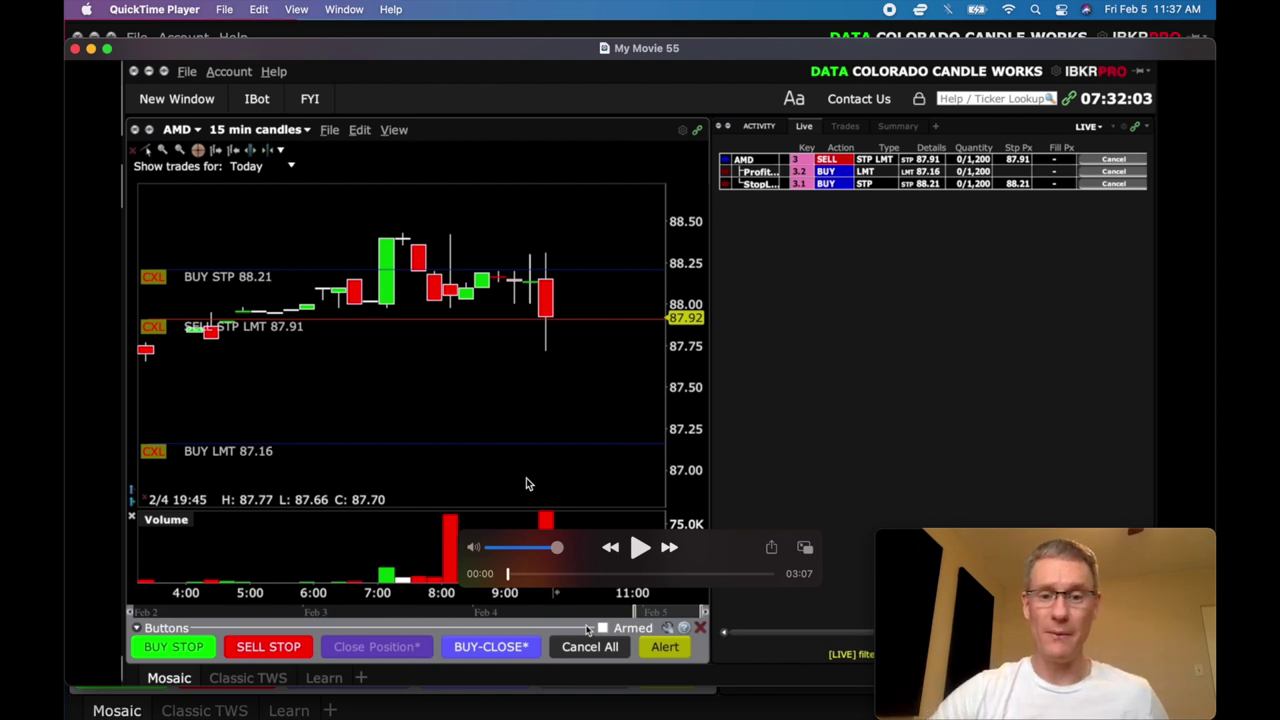
pyautogui.click(640, 549)
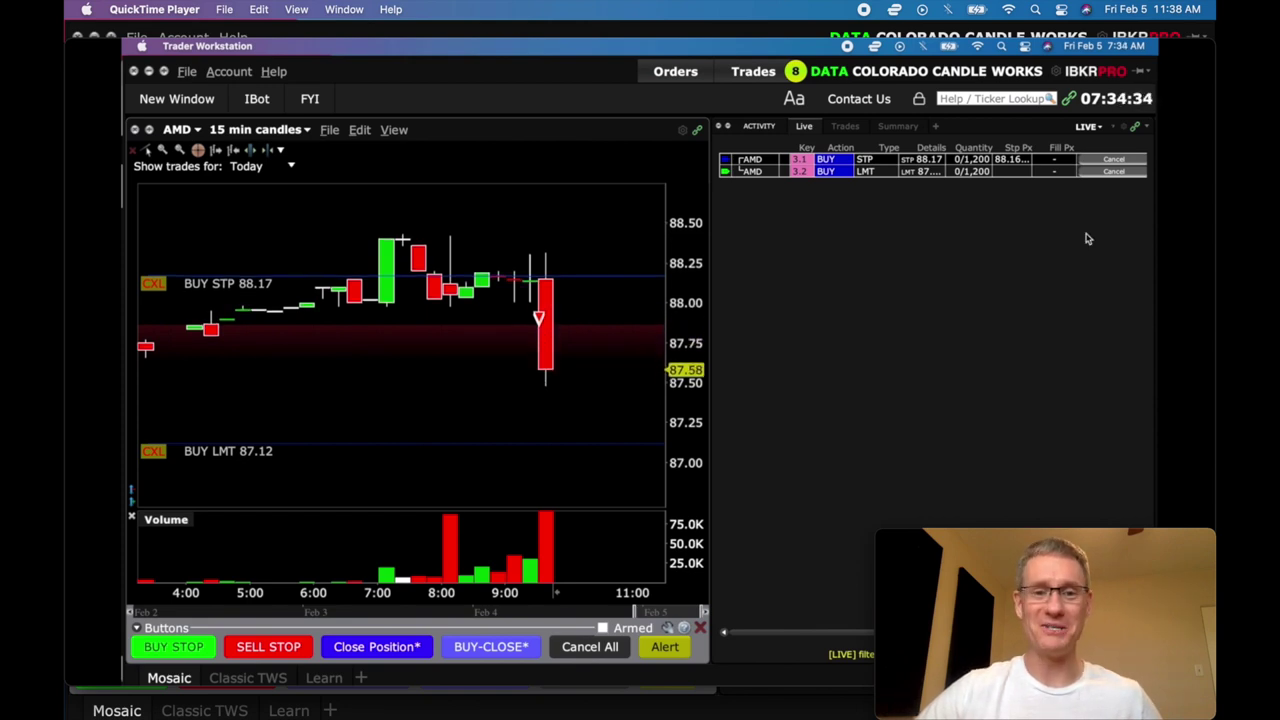
pyautogui.moveTo(394, 340)
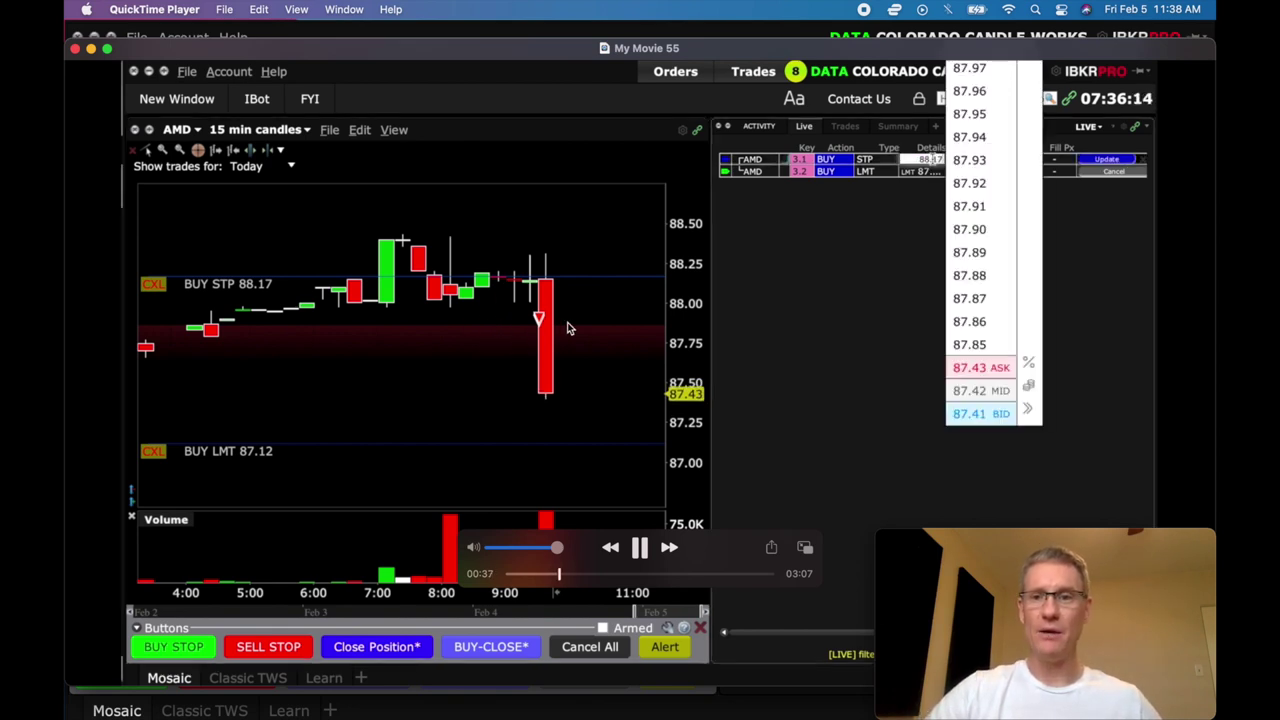
# Step: Pause the AMD replay at 00:38, then resume it
pyautogui.click(640, 548)
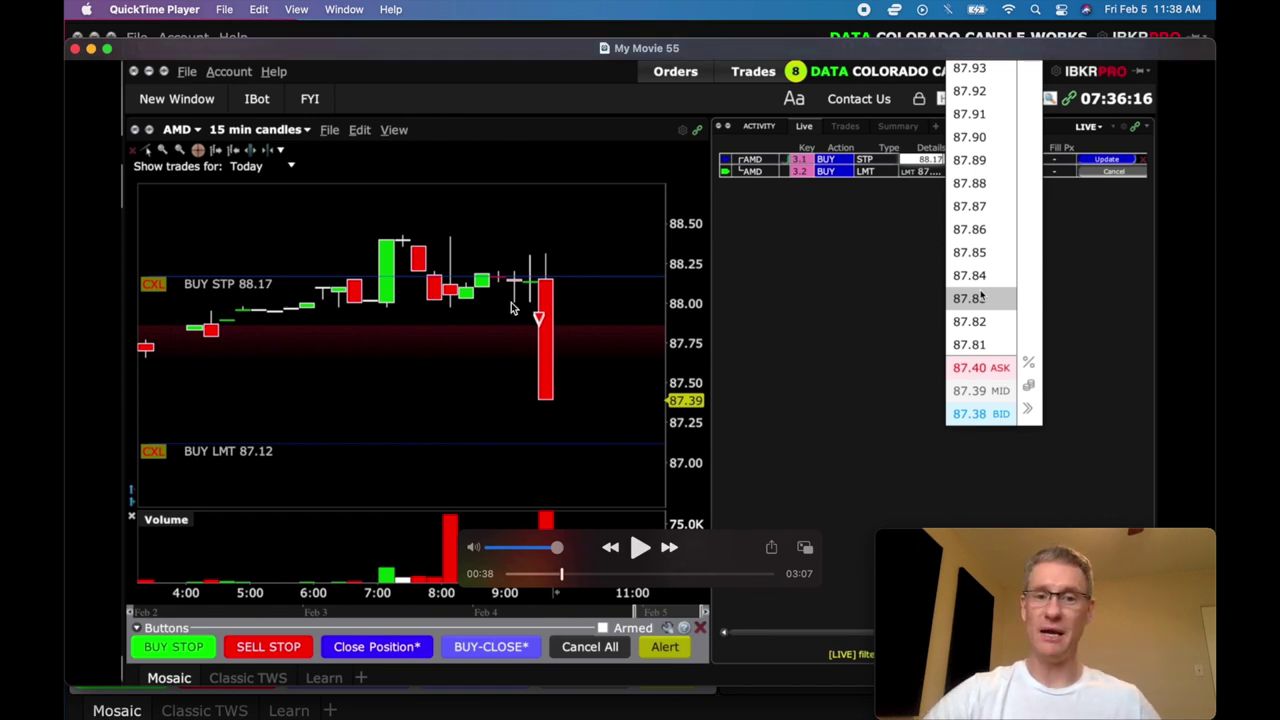
pyautogui.click(641, 550)
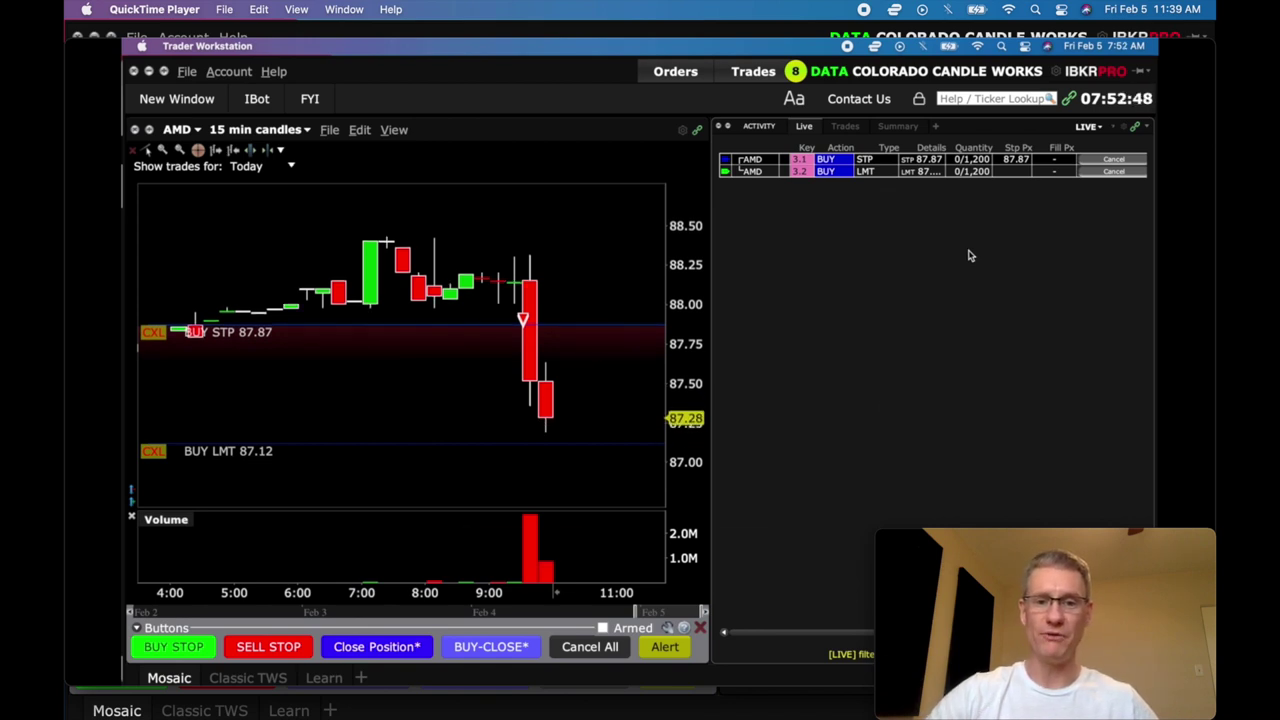
# Step: Stop the replay at 02:20 on the 320-of-880-share partial fill at 87.13
pyautogui.moveTo(770, 617)
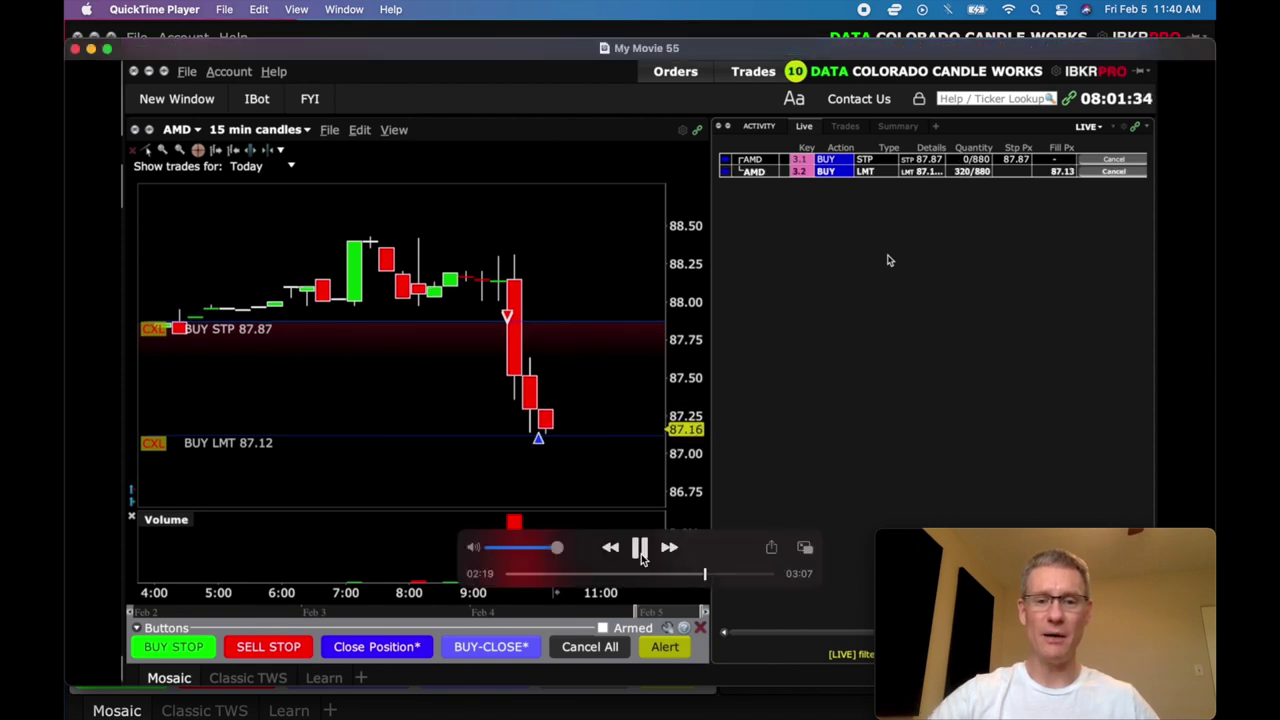
pyautogui.click(640, 549)
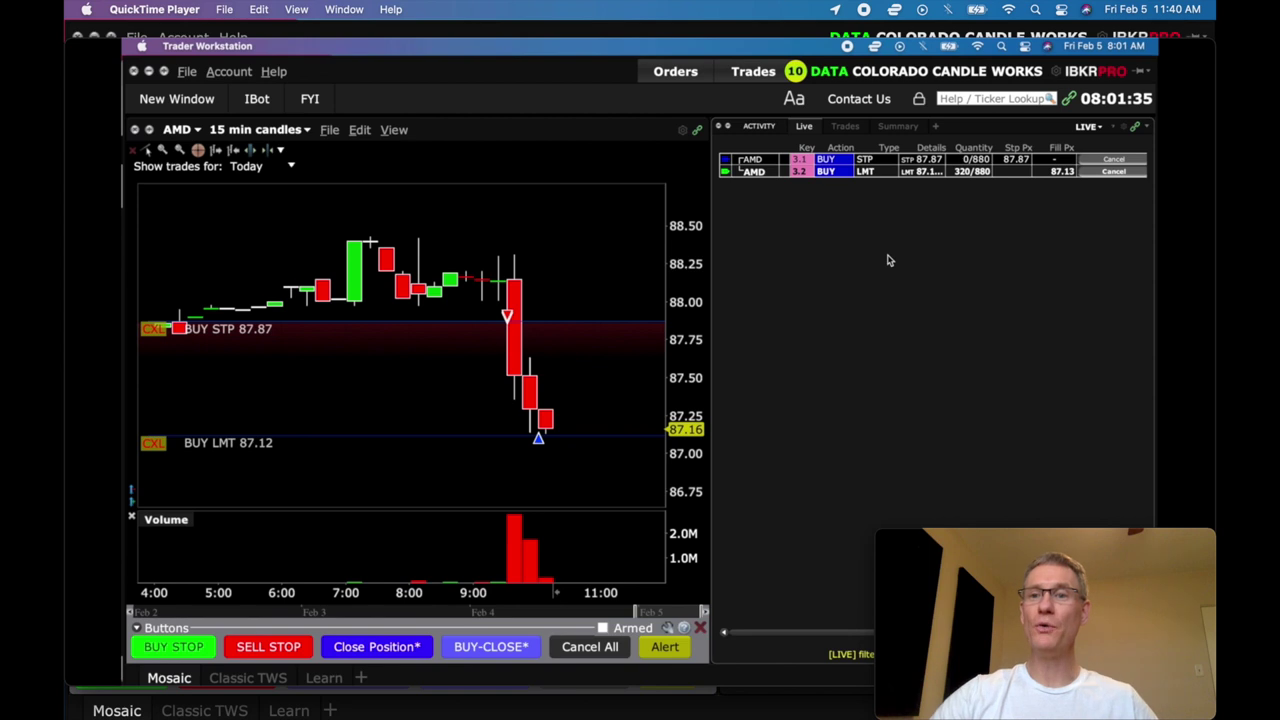
# Step: Follow the replay to 02:37, where 420 of 780 shares are filled
pyautogui.moveTo(1035, 163)
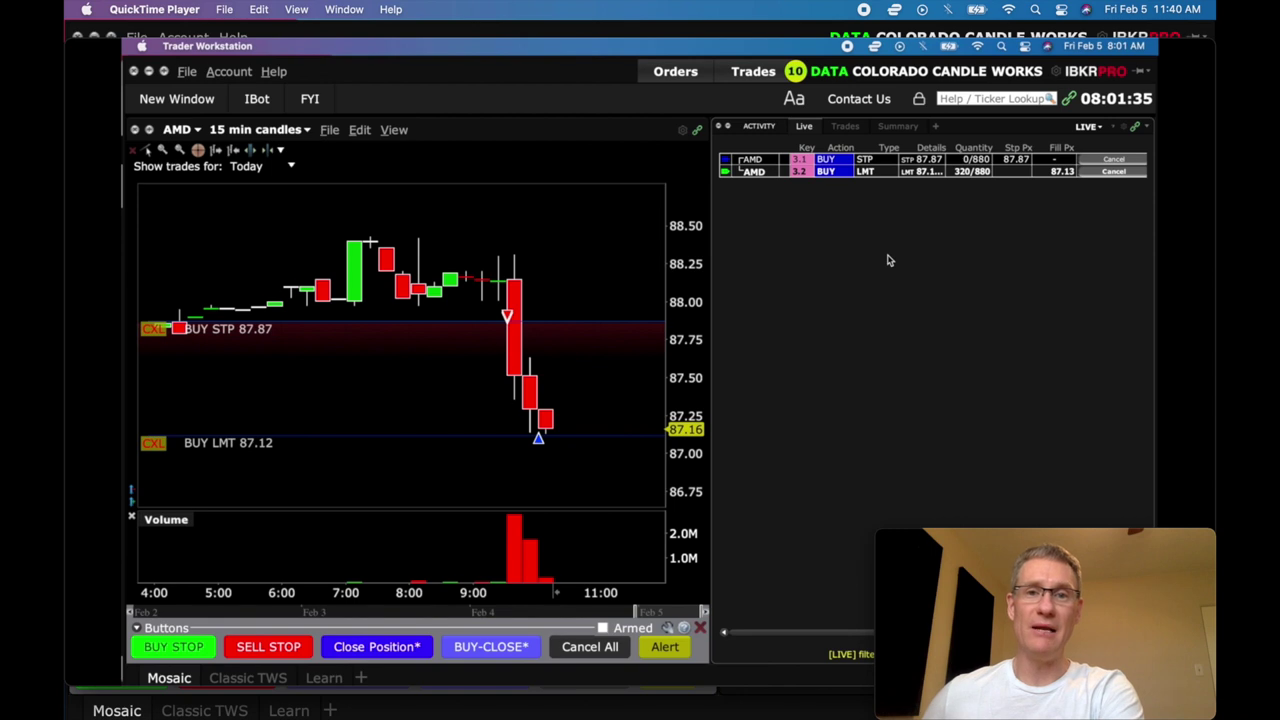
pyautogui.moveTo(606, 398)
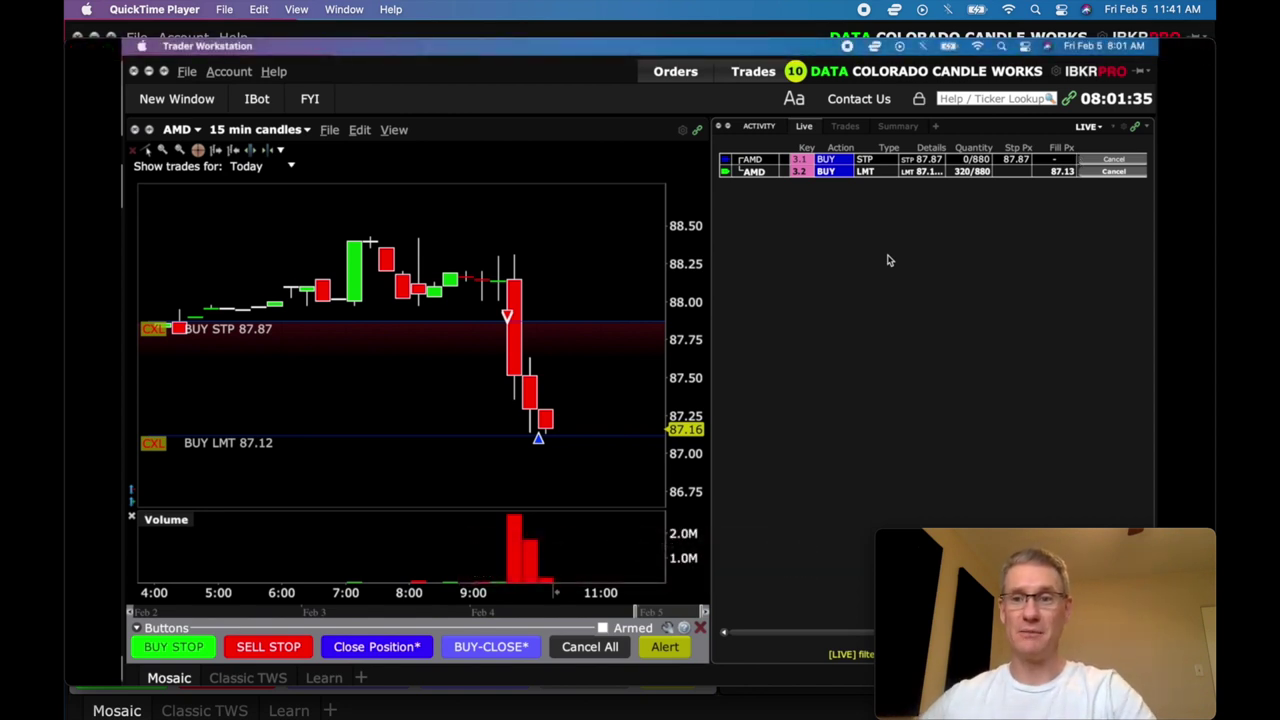
pyautogui.moveTo(1040, 170)
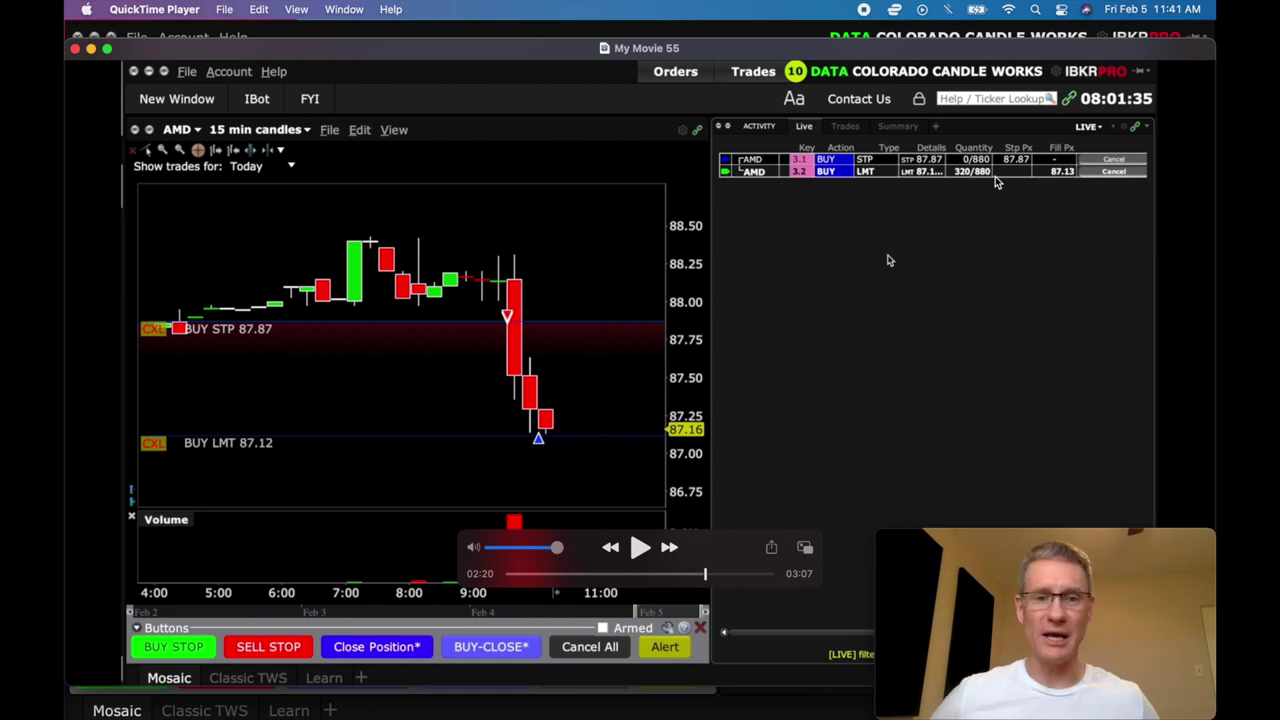
pyautogui.moveTo(808, 371)
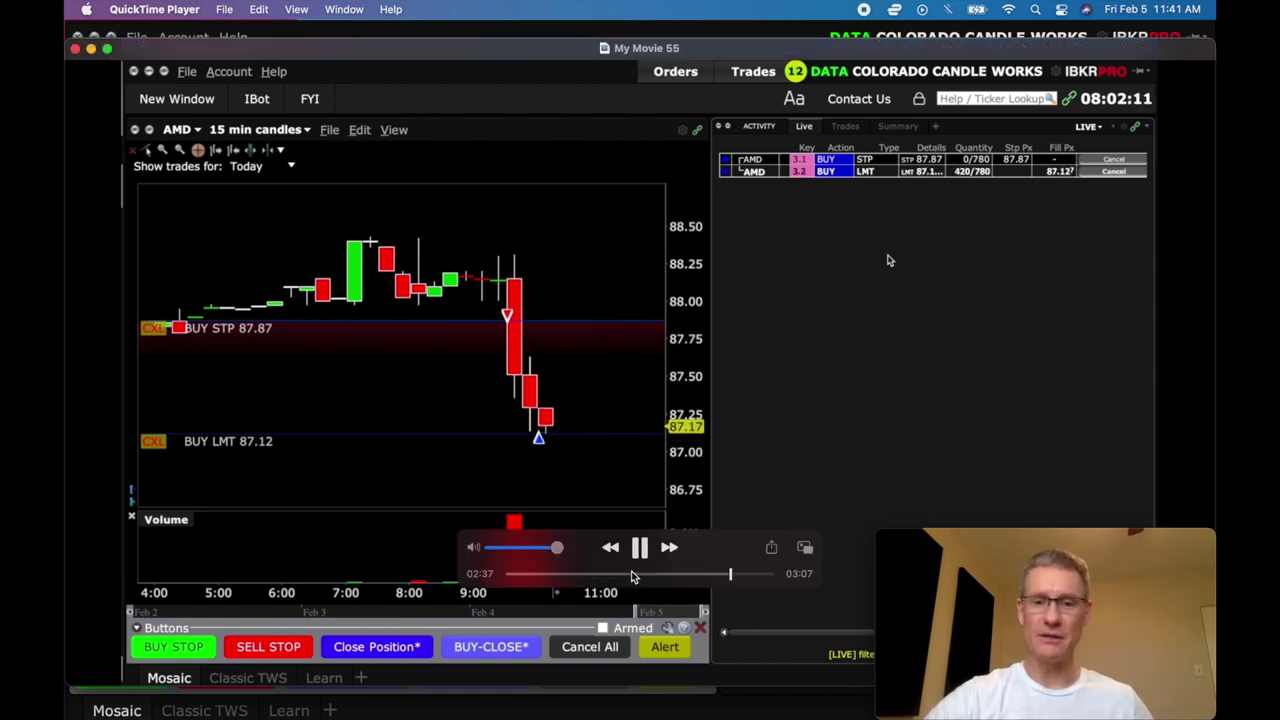
# Step: Pause and resume the replay, then stop at 03:07 with 1,200 shares covered at 87.11
pyautogui.press('space')
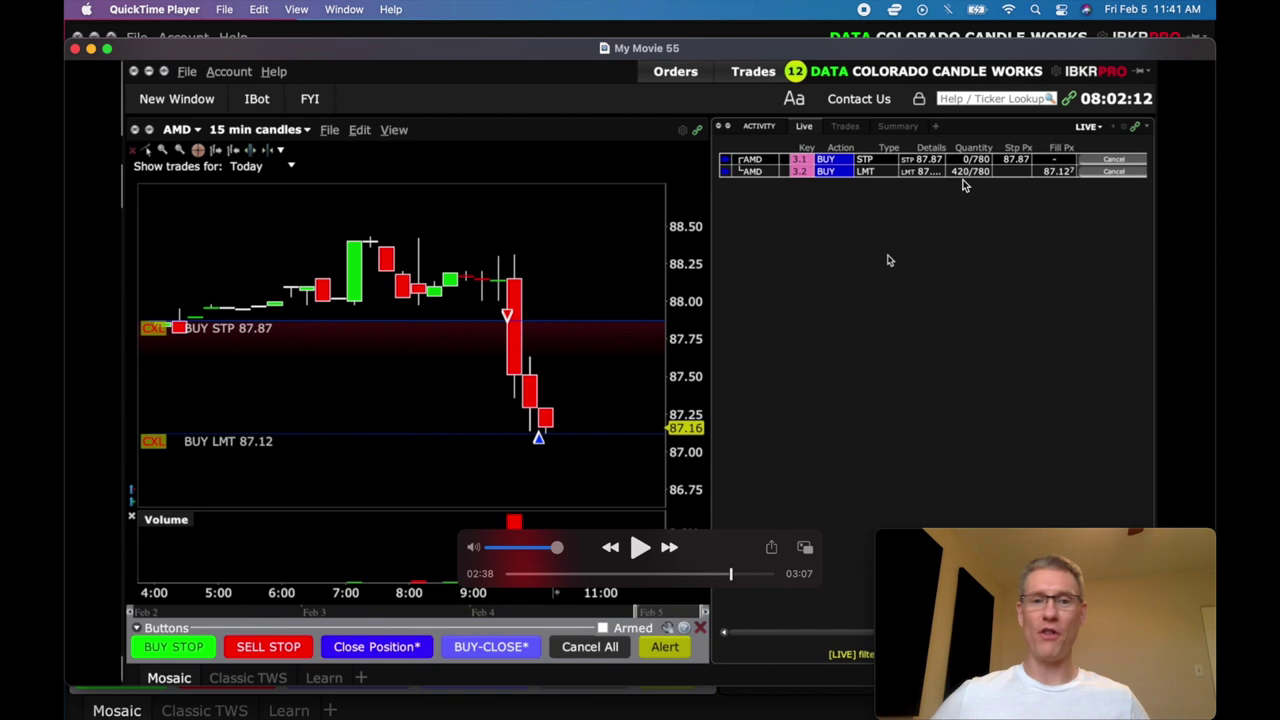
pyautogui.press('space')
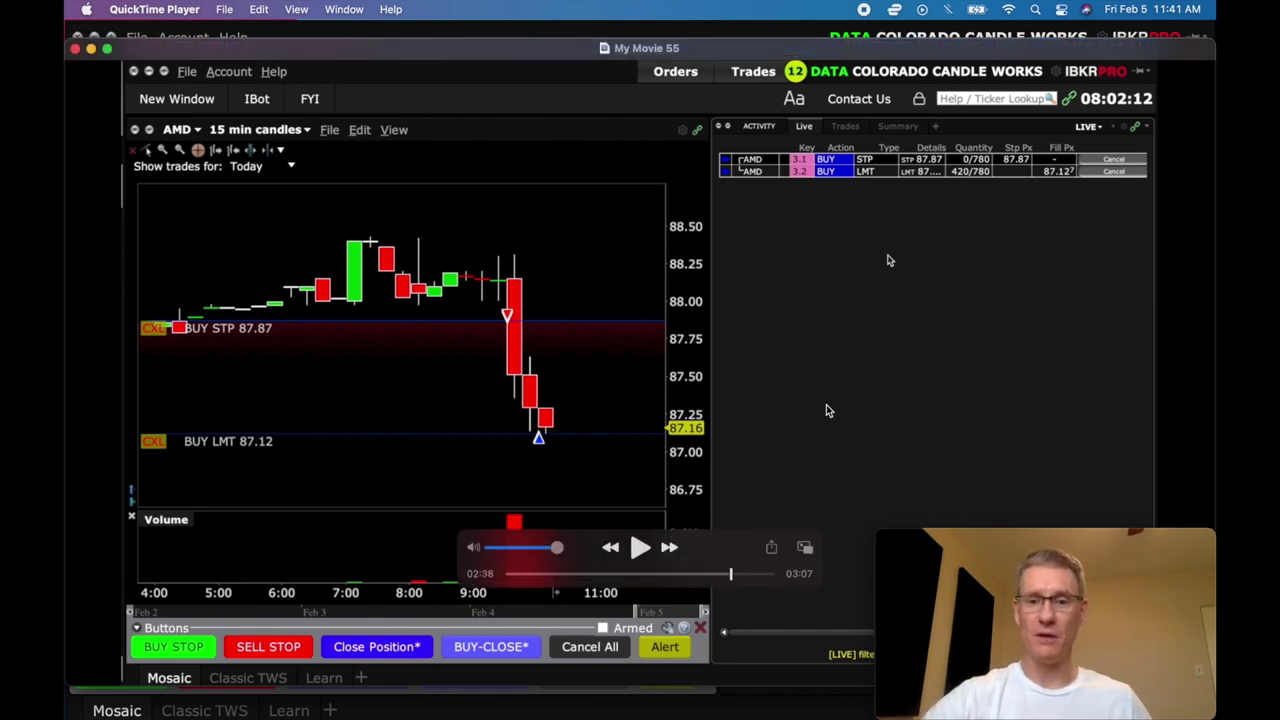
pyautogui.click(638, 550)
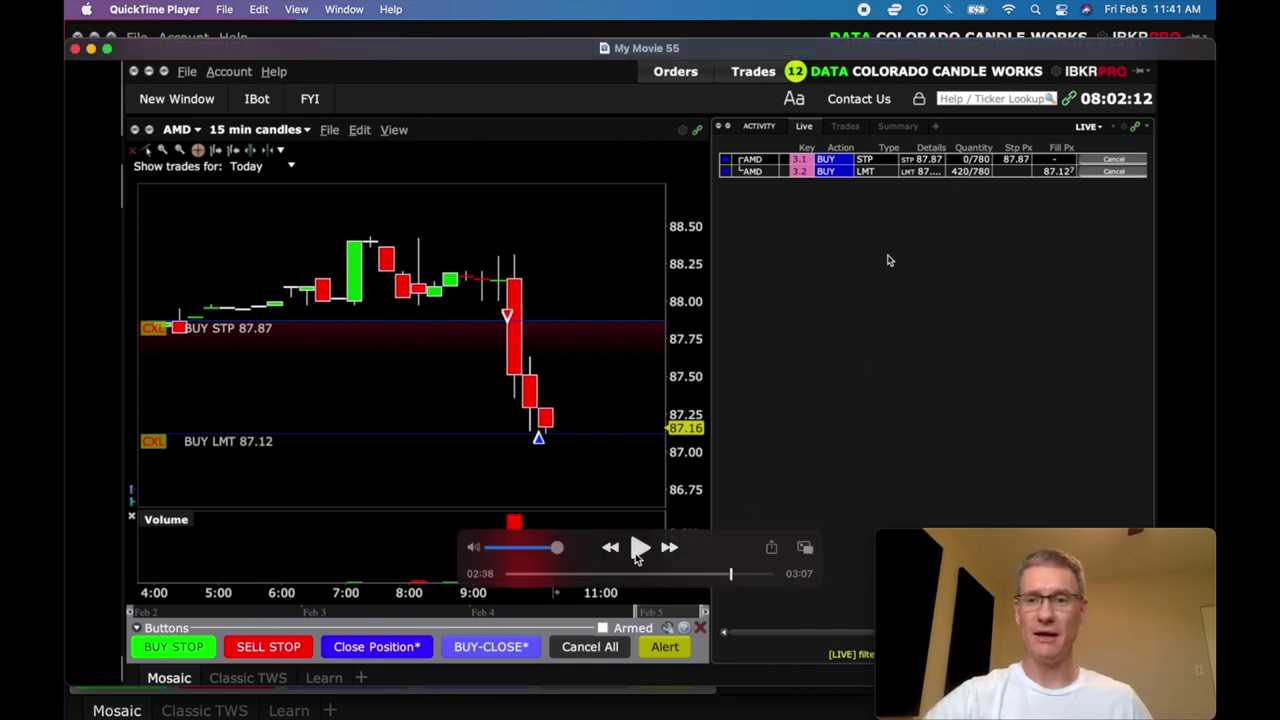
pyautogui.click(636, 557)
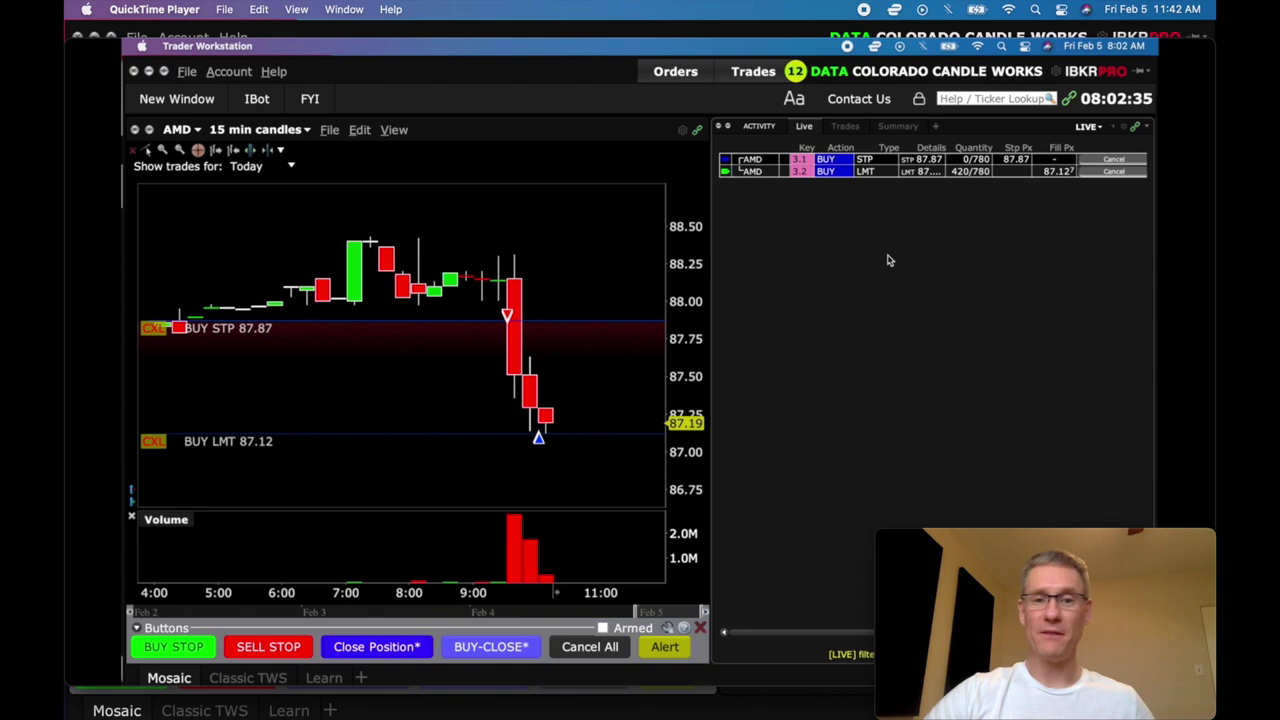
pyautogui.moveTo(840, 389)
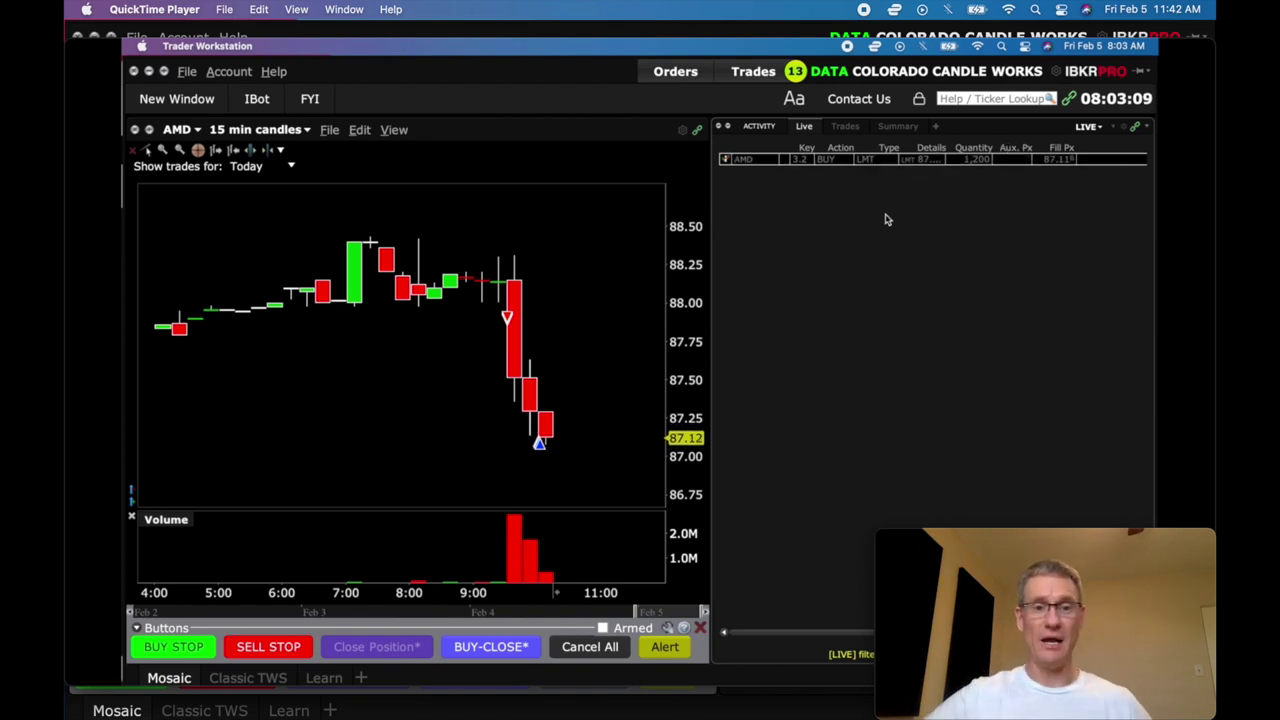
pyautogui.press('space')
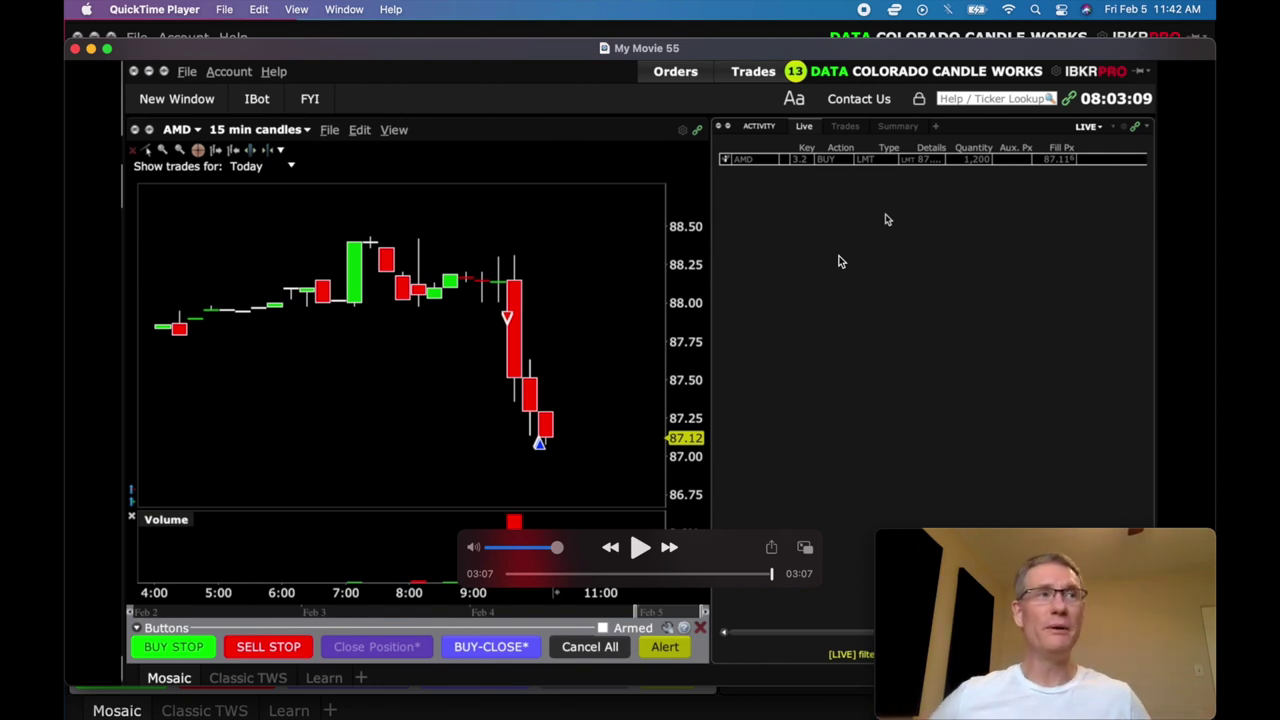
# Step: Restart playback of the finished My Movie 55 replay
pyautogui.press('space')
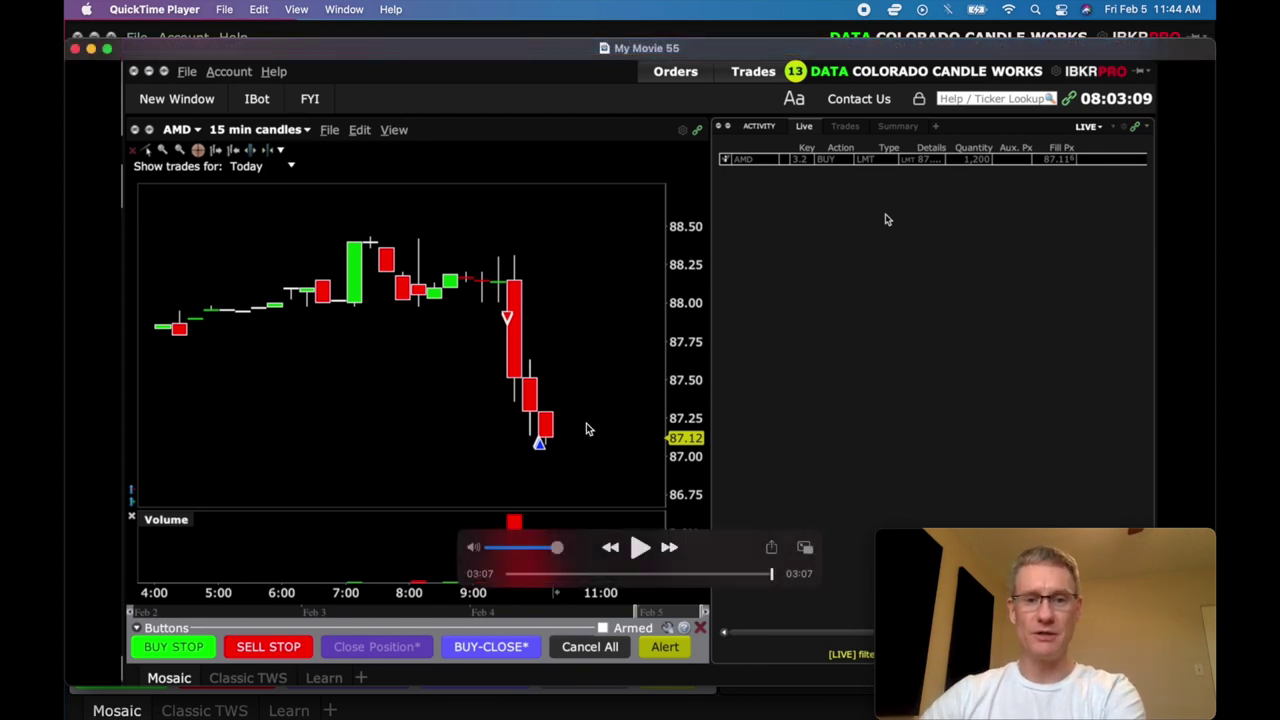
# Step: Return to the live AMD chart and advance it toward the 12:00 rebound candles
pyautogui.hotkey('ctrl', 'Up')
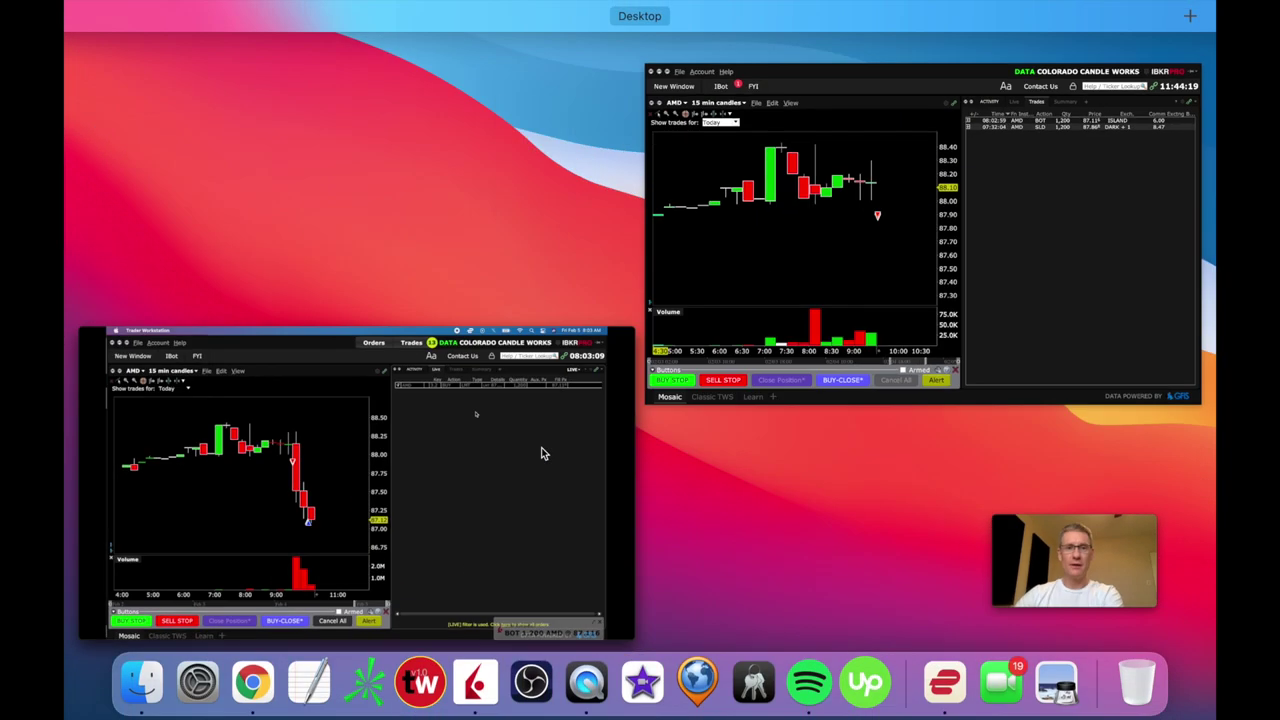
pyautogui.click(788, 318)
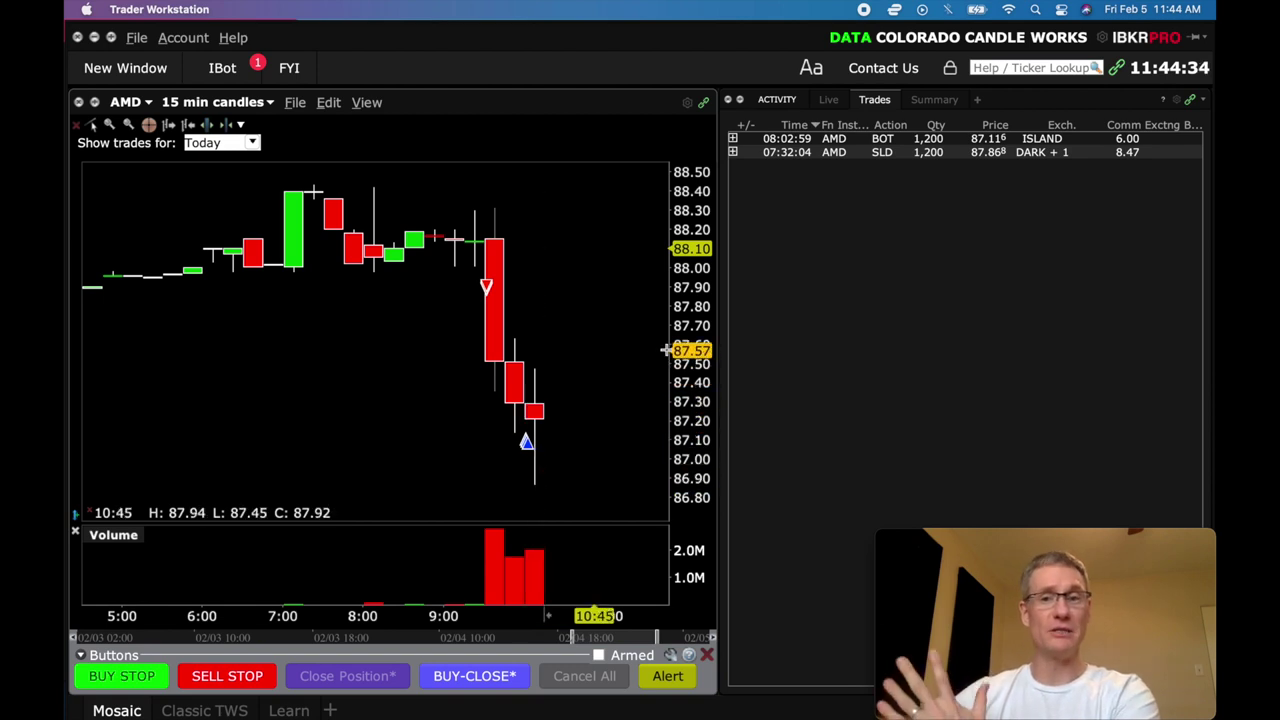
pyautogui.click(640, 638)
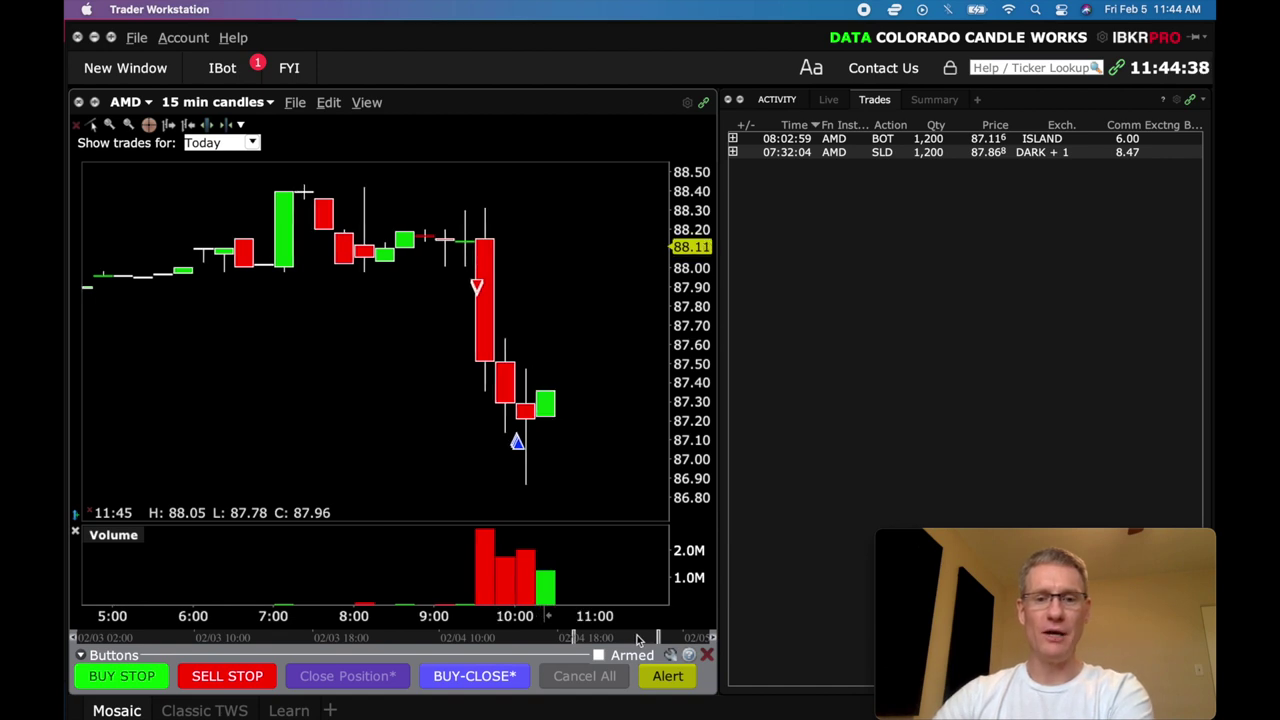
pyautogui.click(640, 638)
pyautogui.click(640, 638)
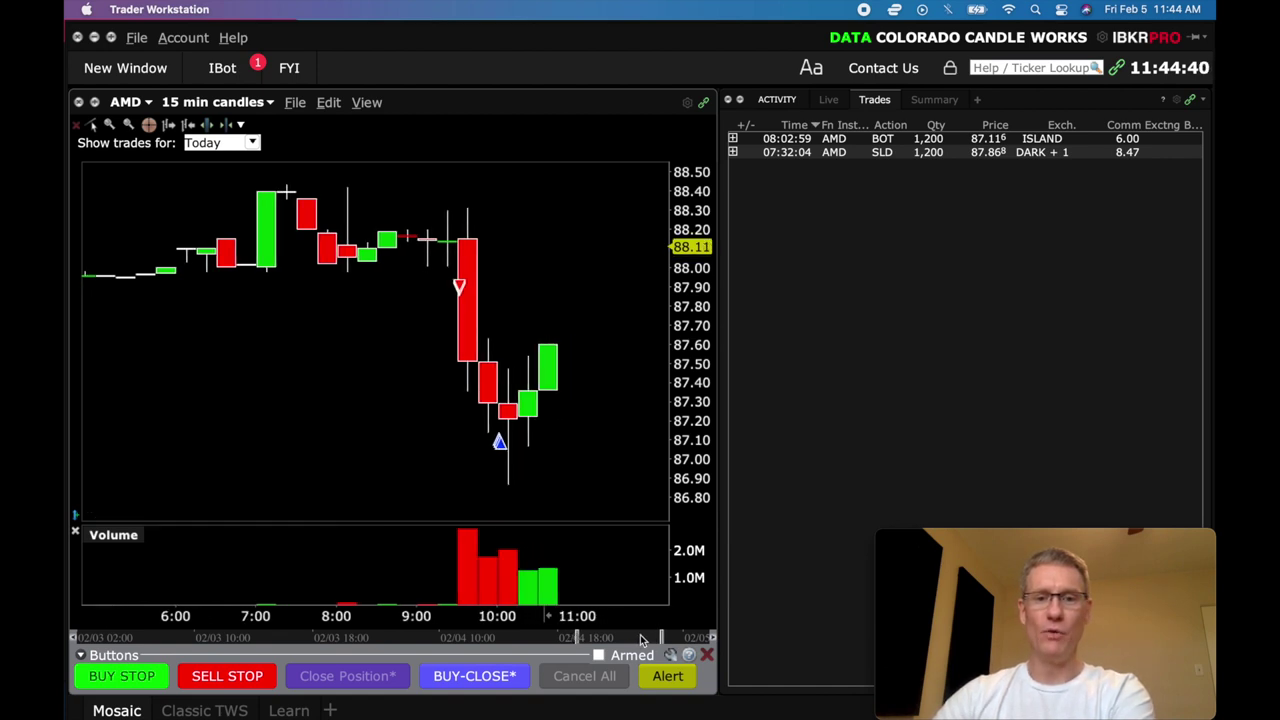
pyautogui.click(643, 639)
pyautogui.click(643, 639)
pyautogui.click(645, 639)
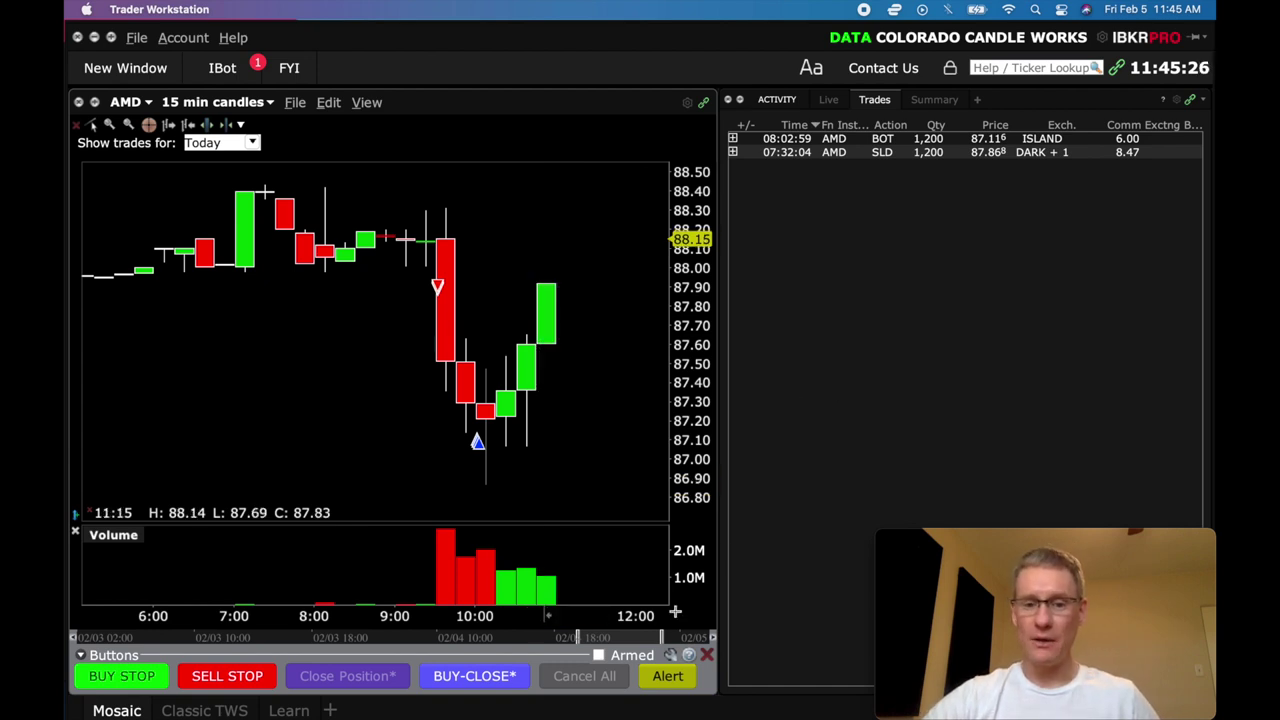
# Step: Scroll the chart through the full rebound, then expand and collapse the AMD short sale's fills
pyautogui.moveTo(645, 640); pyautogui.dragTo(695, 650)
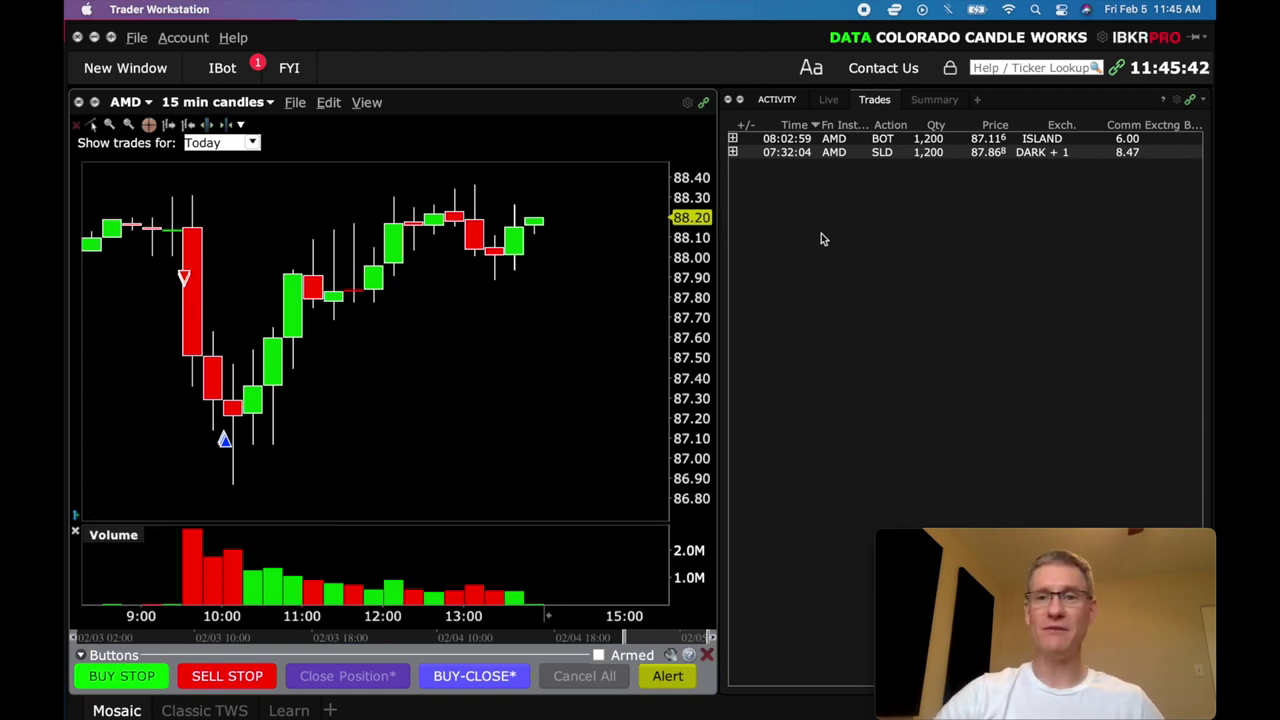
pyautogui.click(733, 152)
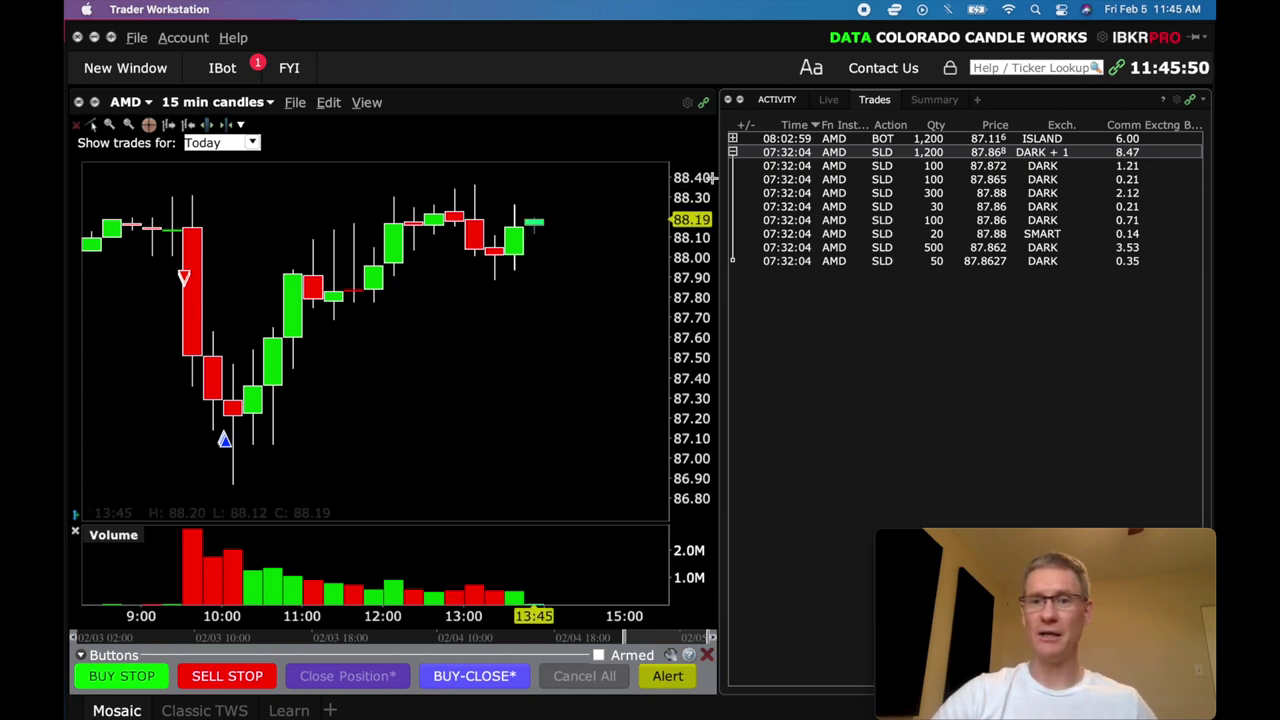
pyautogui.click(733, 154)
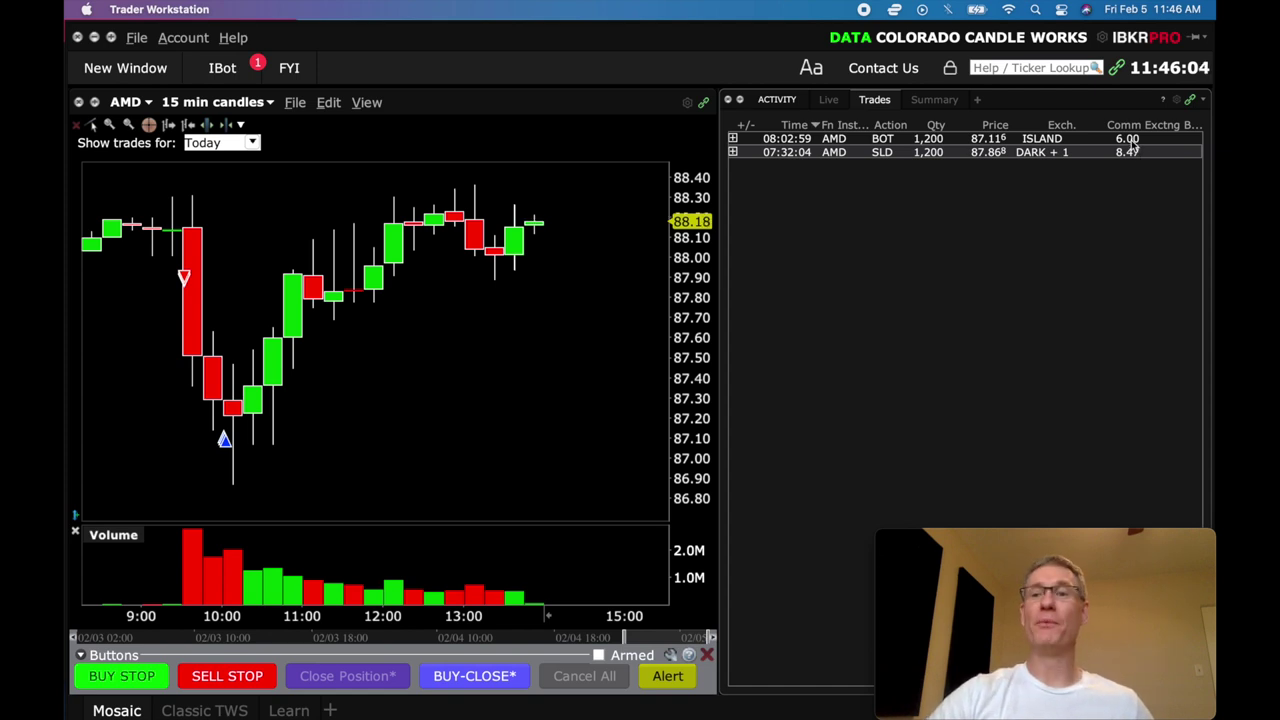
# Step: Review AMD's Summary tab showing 887 realized P&L, then bring Chrome to the front
pyautogui.click(935, 103)
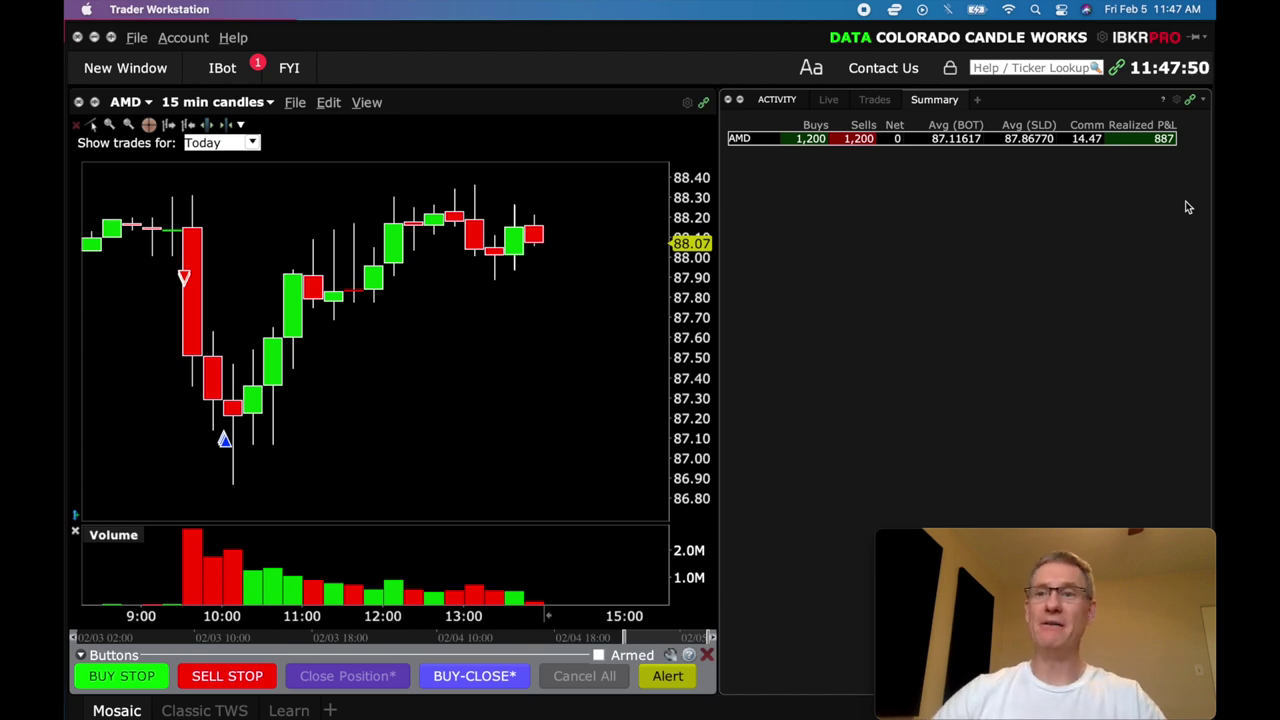
pyautogui.hotkey('ctrl', 'Up')
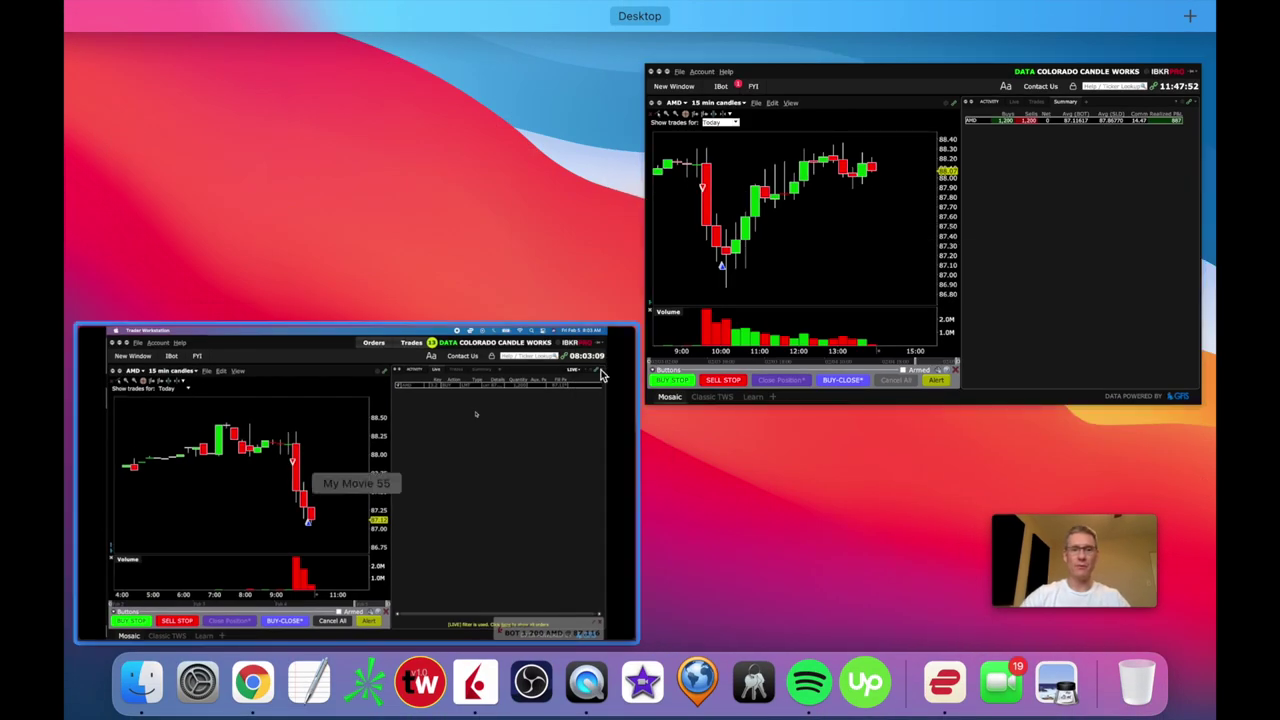
pyautogui.click(267, 680)
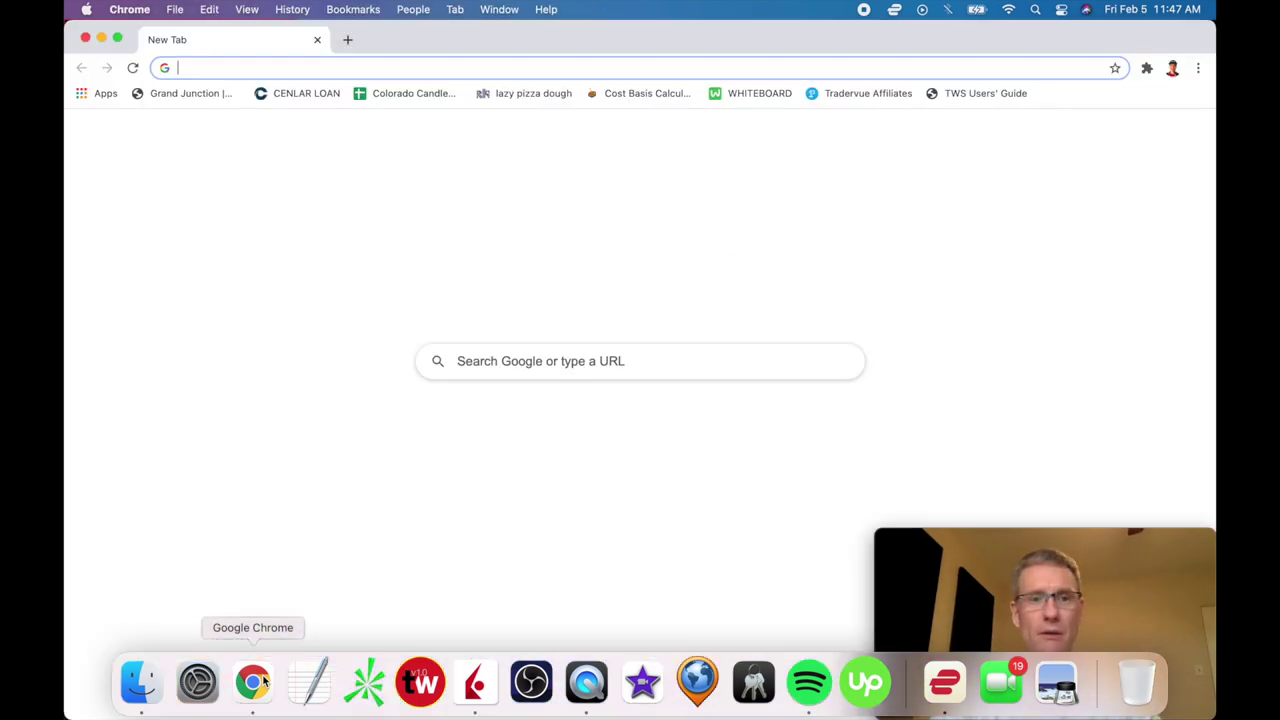
# Step: Load Tradervue's reports and display them as a yearly calendar
pyautogui.write('tra')
pyautogui.press('Return')
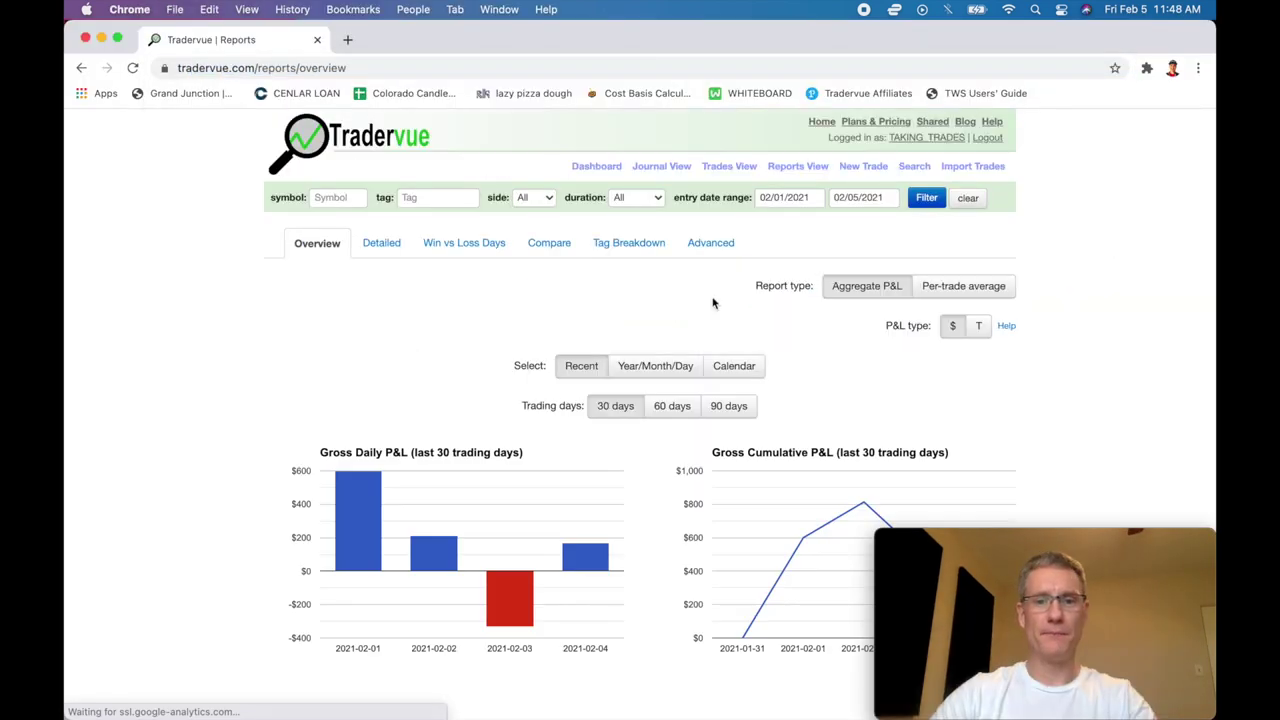
pyautogui.click(734, 366)
pyautogui.scroll(-5, 729, 375)
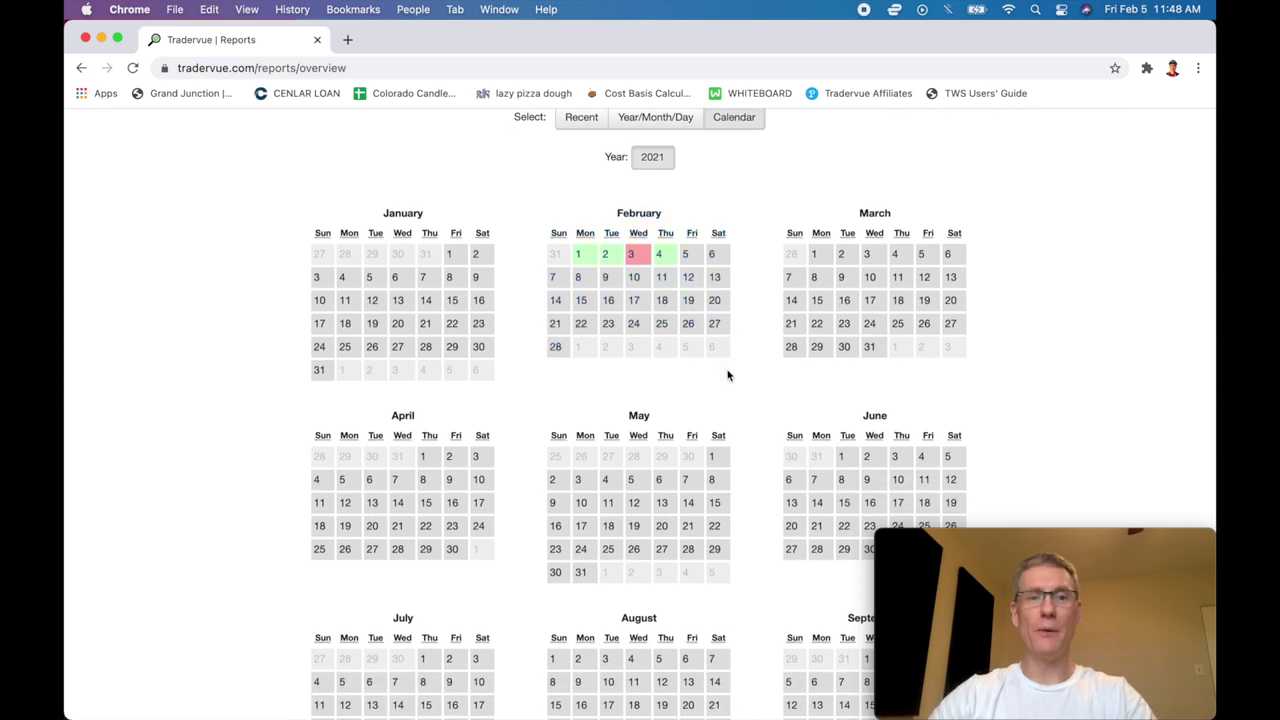
pyautogui.scroll(5, 729, 375)
pyautogui.scroll(1, 729, 375)
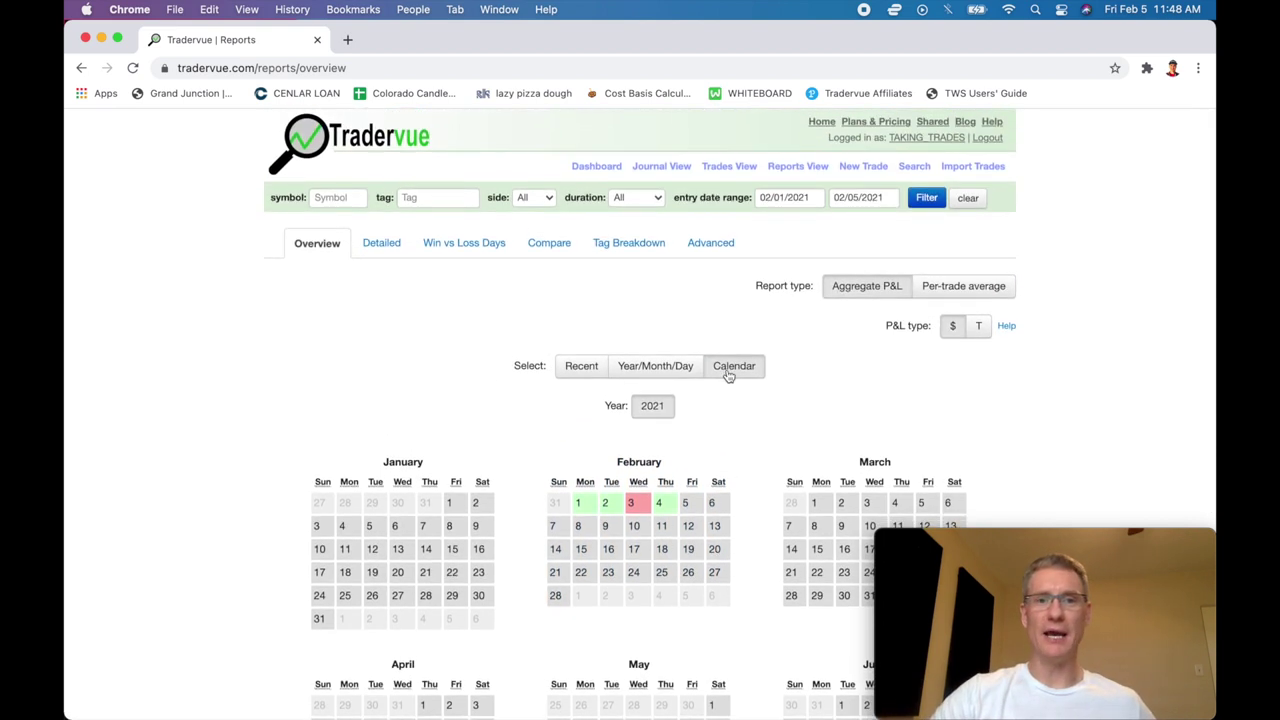
pyautogui.scroll(-1, 729, 375)
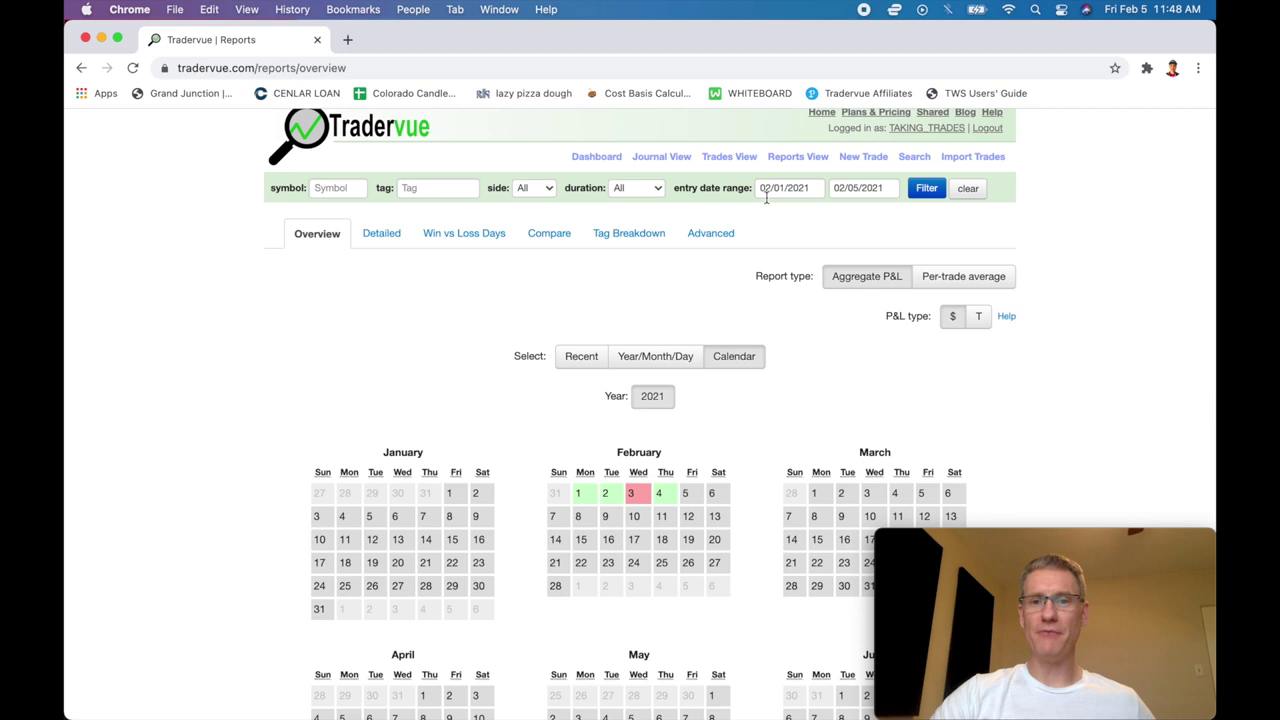
pyautogui.scroll(-4, 822, 338)
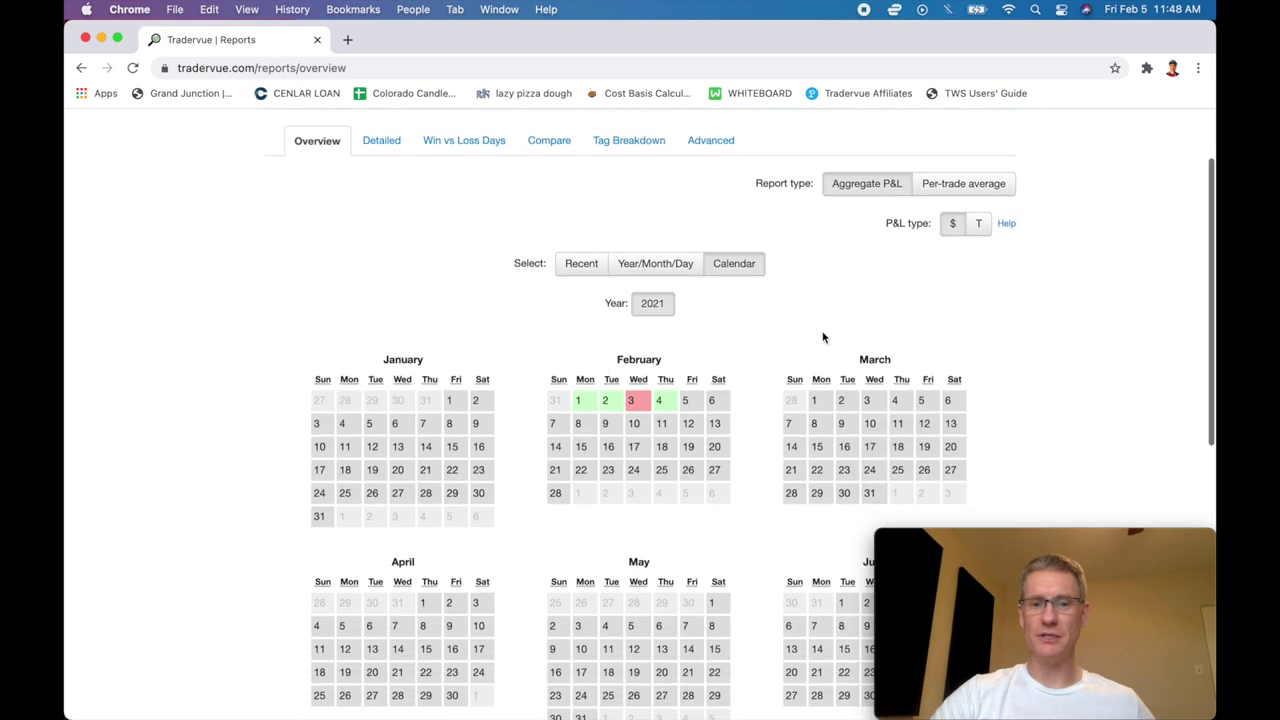
pyautogui.scroll(-2, 629, 380)
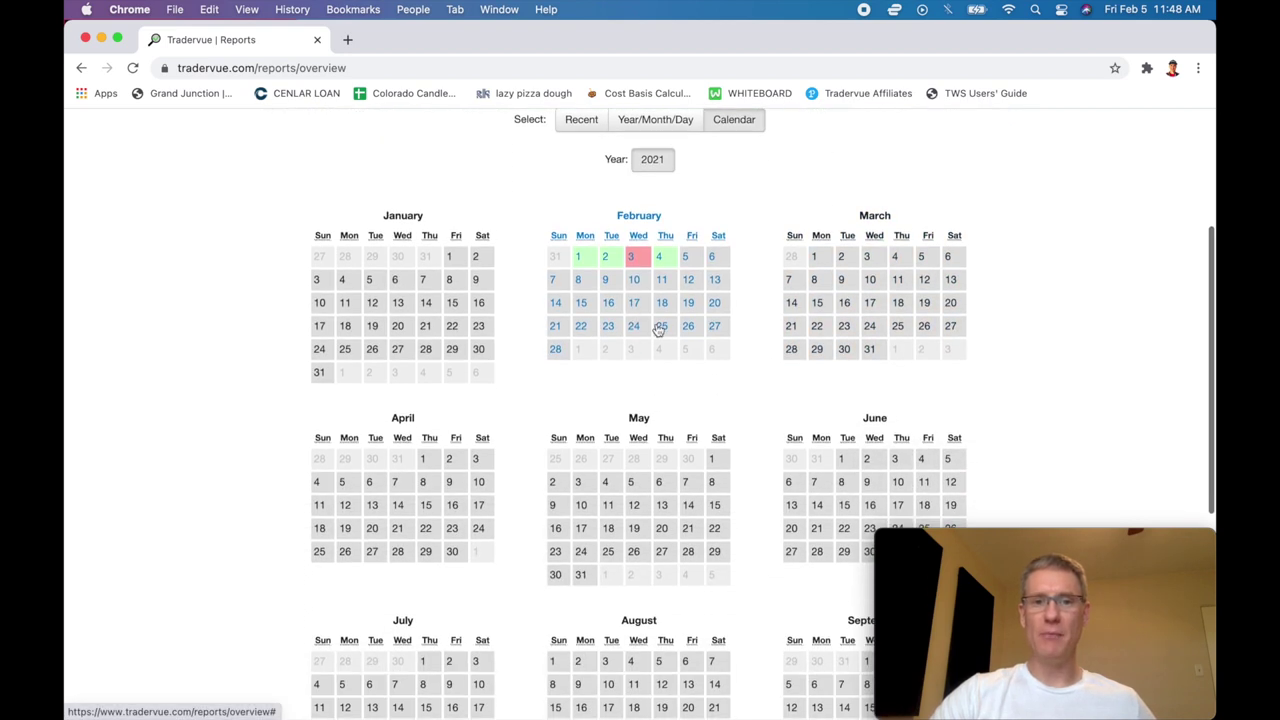
# Step: Open February 2021's daily P&L calendar, then switch to the year/month breakdown
pyautogui.click(662, 325)
pyautogui.scroll(-1, 672, 311)
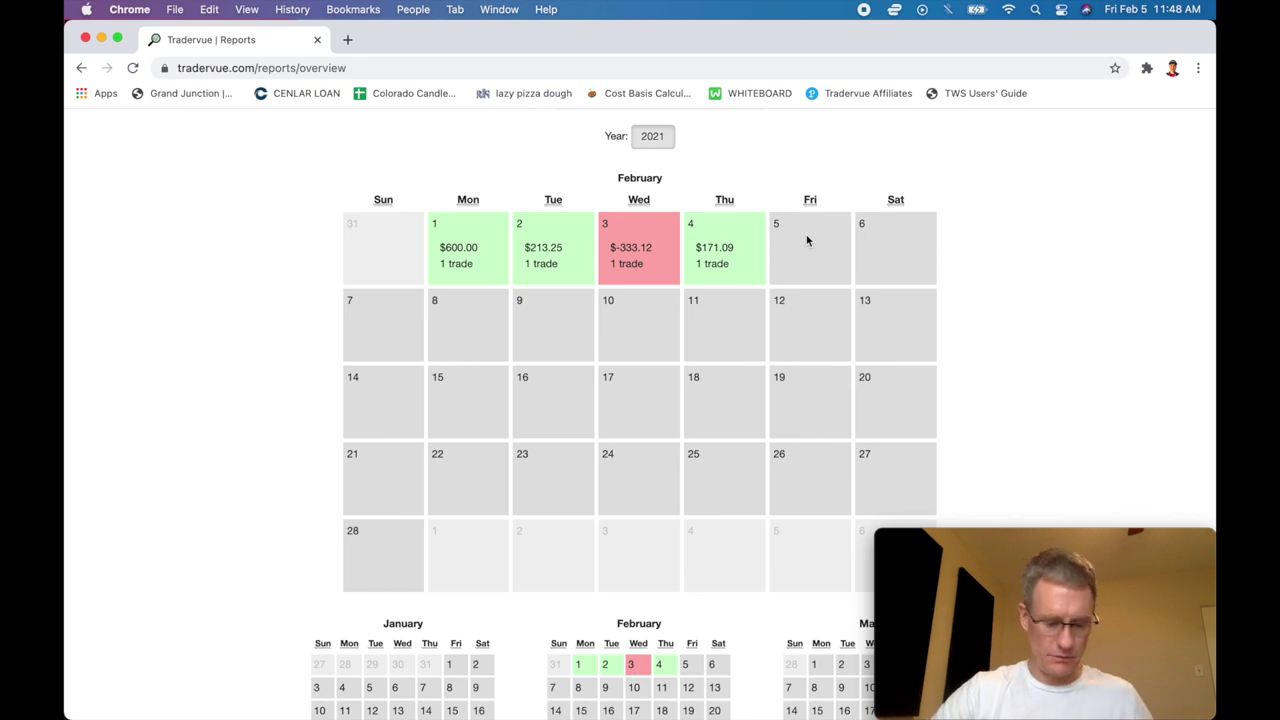
pyautogui.scroll(5, 808, 240)
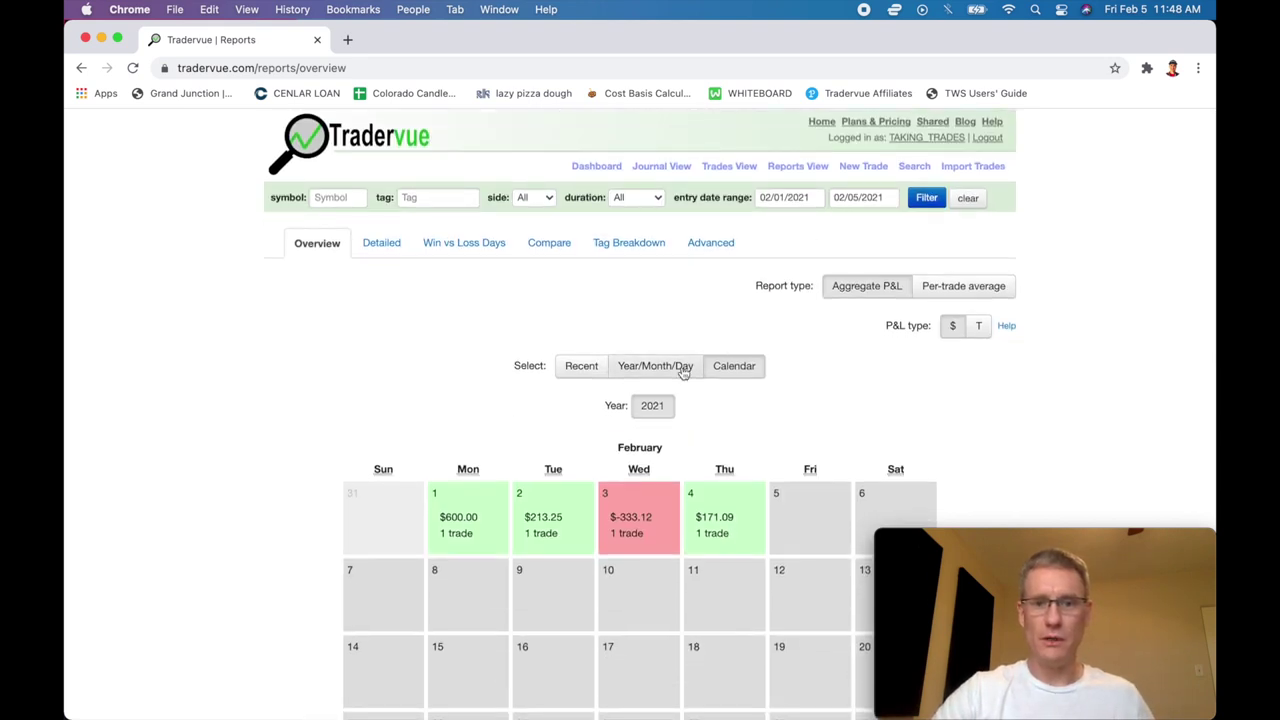
pyautogui.click(681, 368)
# Step: Change the 2021 breakdown to weekly, showing about $650 performance in week 6
pyautogui.scroll(-5, 683, 372)
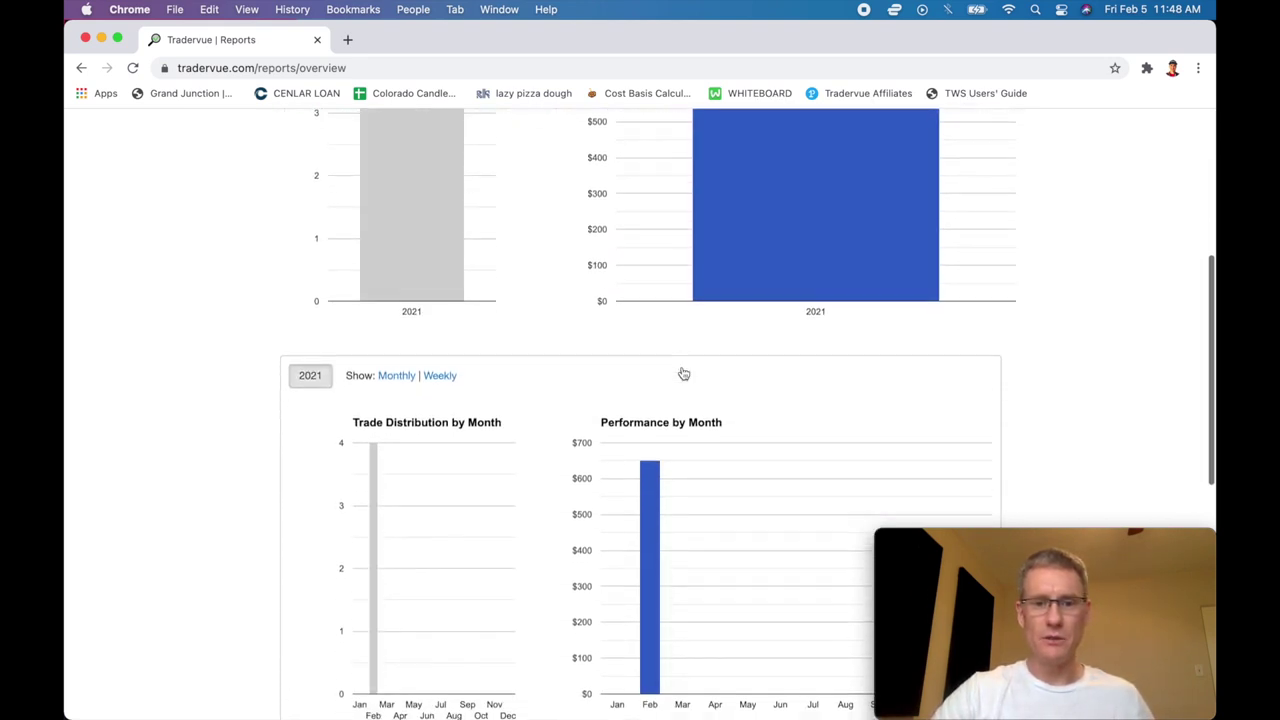
pyautogui.click(437, 334)
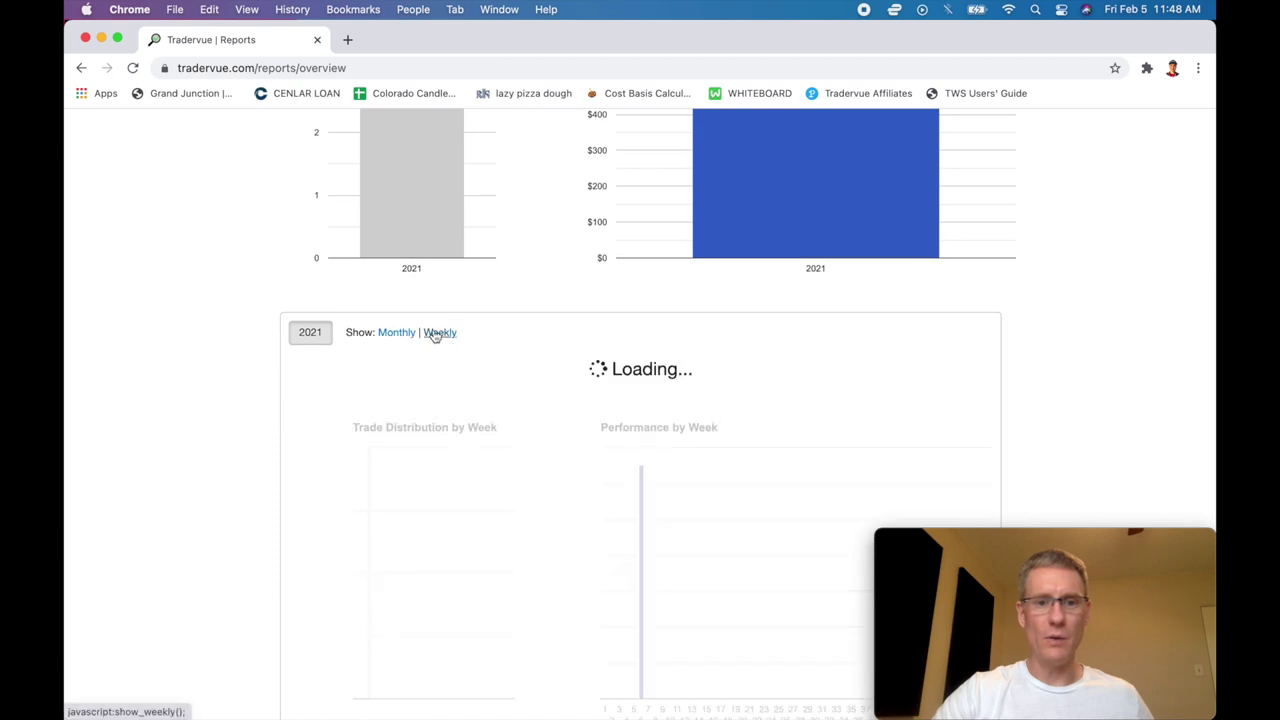
pyautogui.scroll(-2, 437, 334)
pyautogui.moveTo(643, 355)
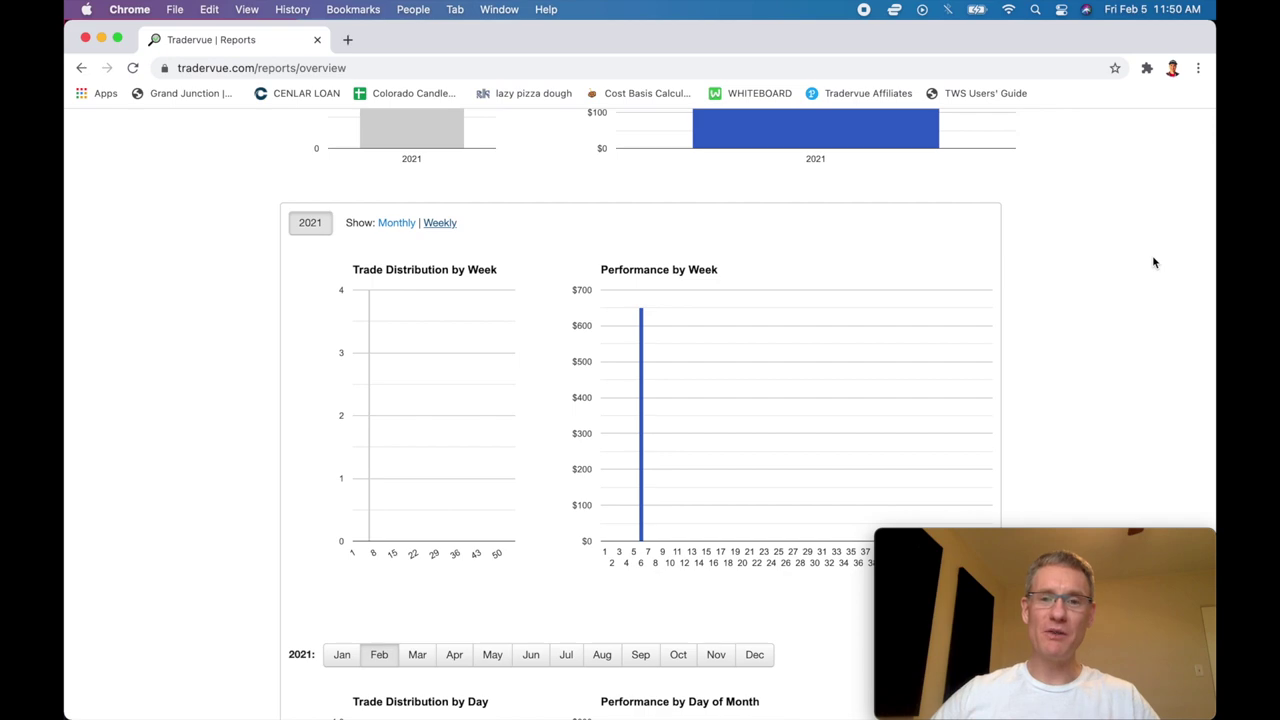
# Step: Bring back Trader Workstation and shift the AMD 15-minute chart to 5:00–11:00
pyautogui.hotkey('ctrl', 'Up')
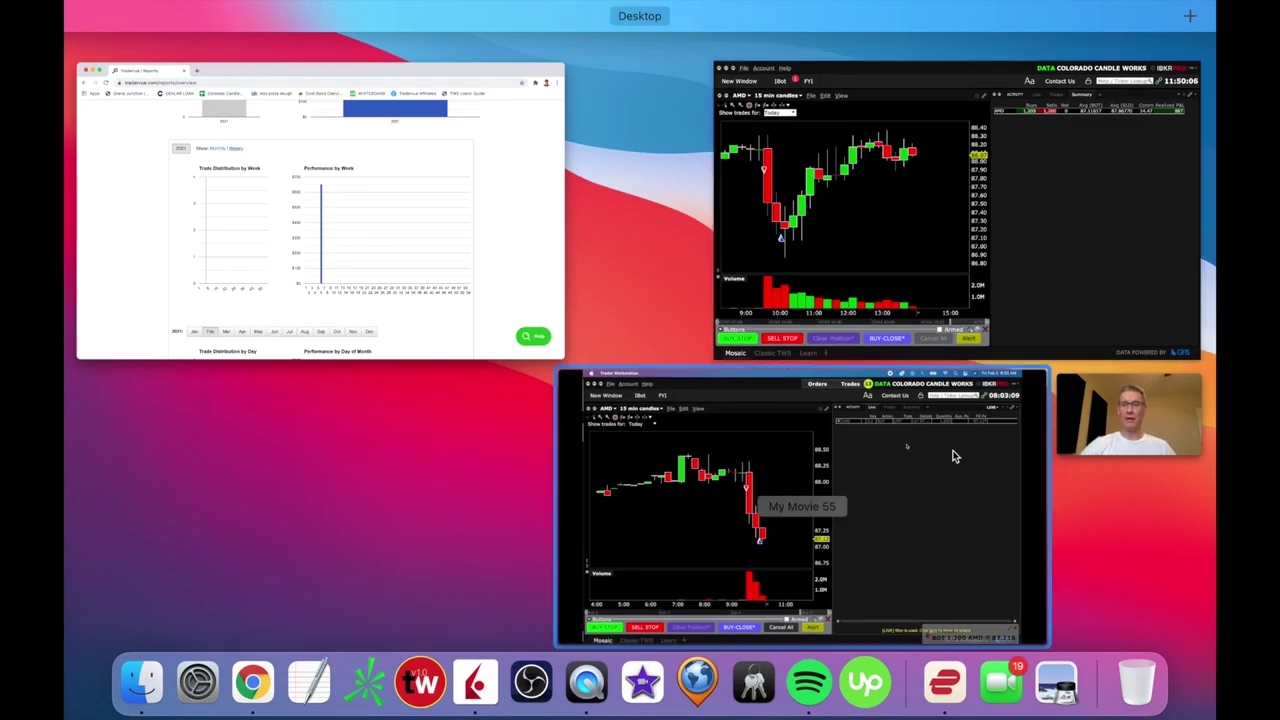
pyautogui.click(1077, 215)
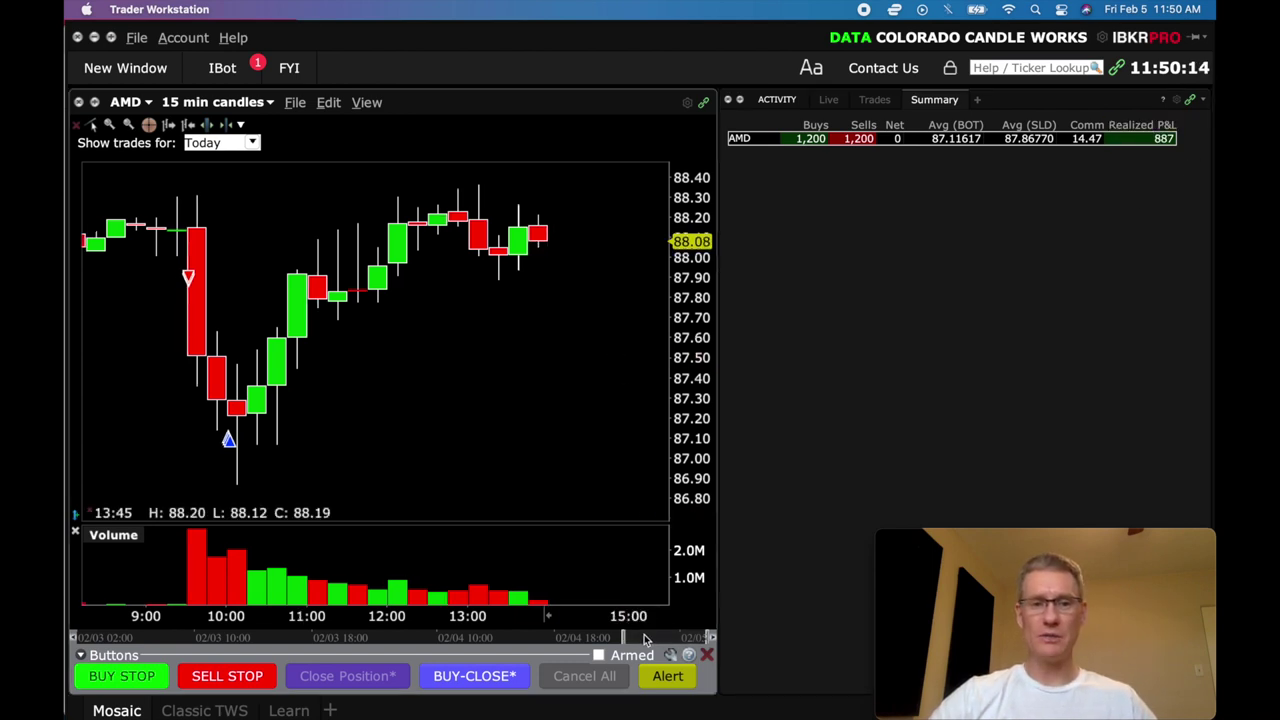
pyautogui.moveTo(659, 633); pyautogui.dragTo(597, 635)
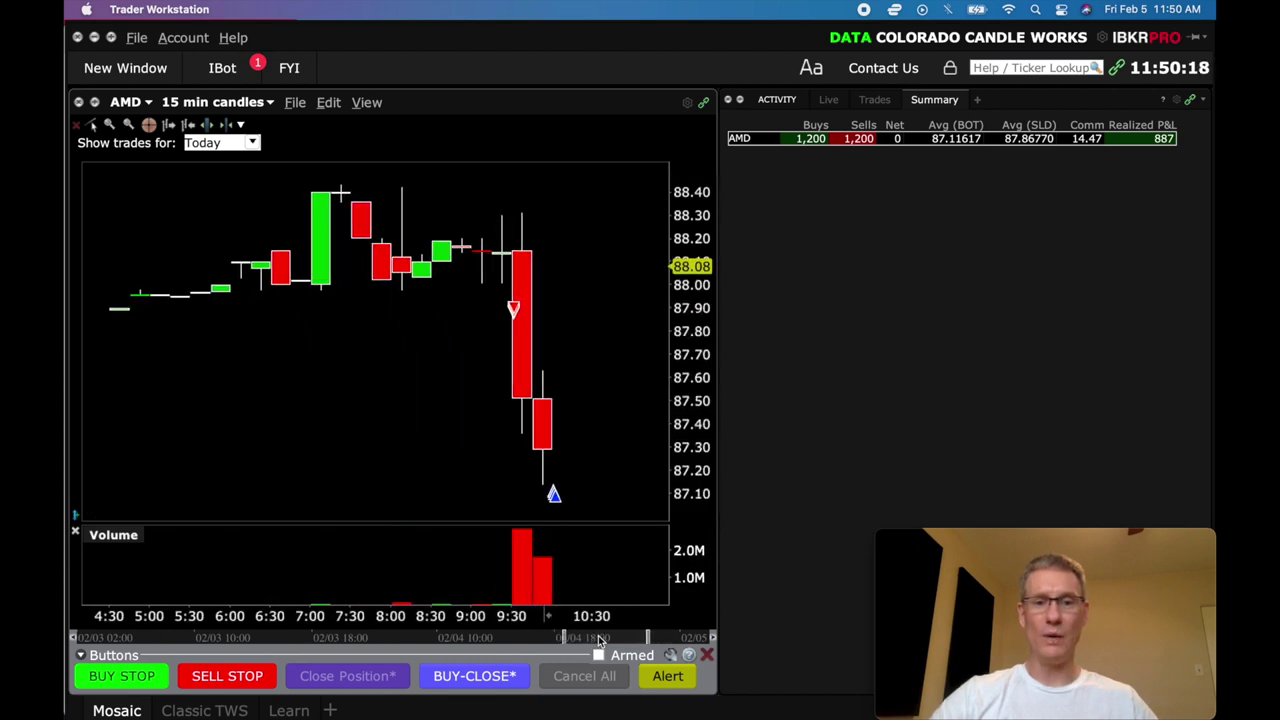
pyautogui.moveTo(598, 636); pyautogui.dragTo(604, 641)
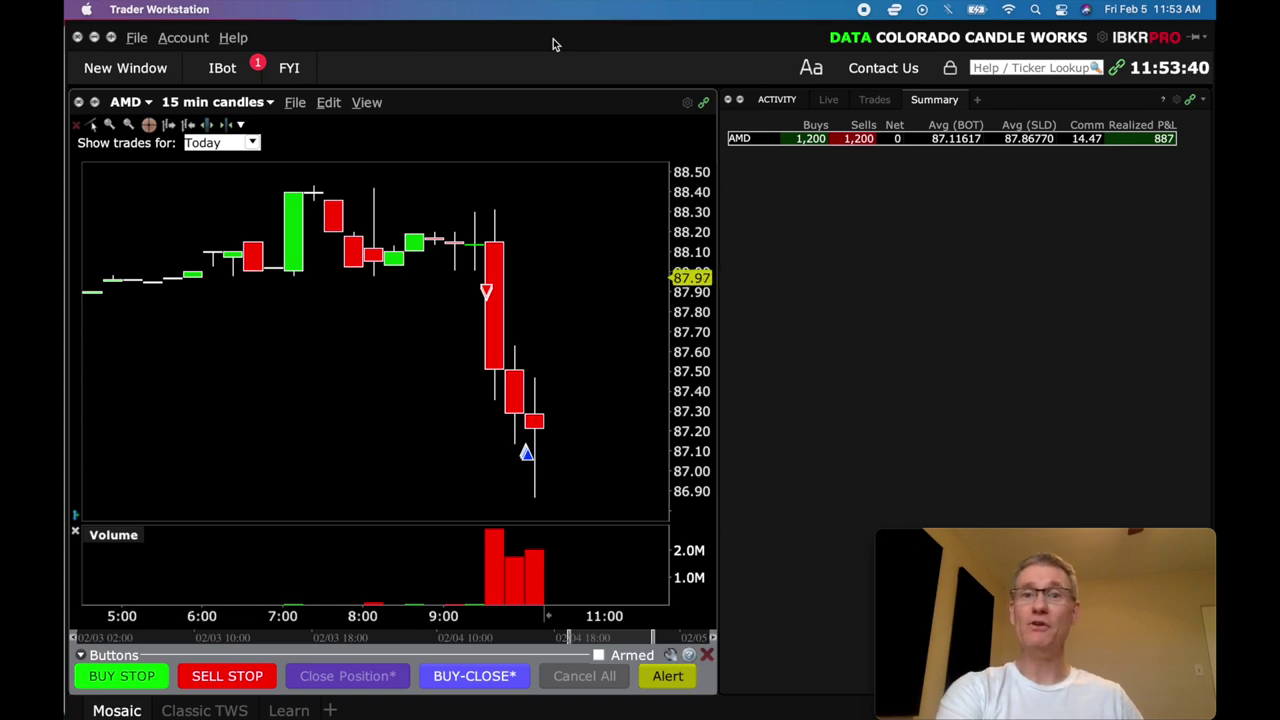
pyautogui.hotkey('ctrl', 'Up')
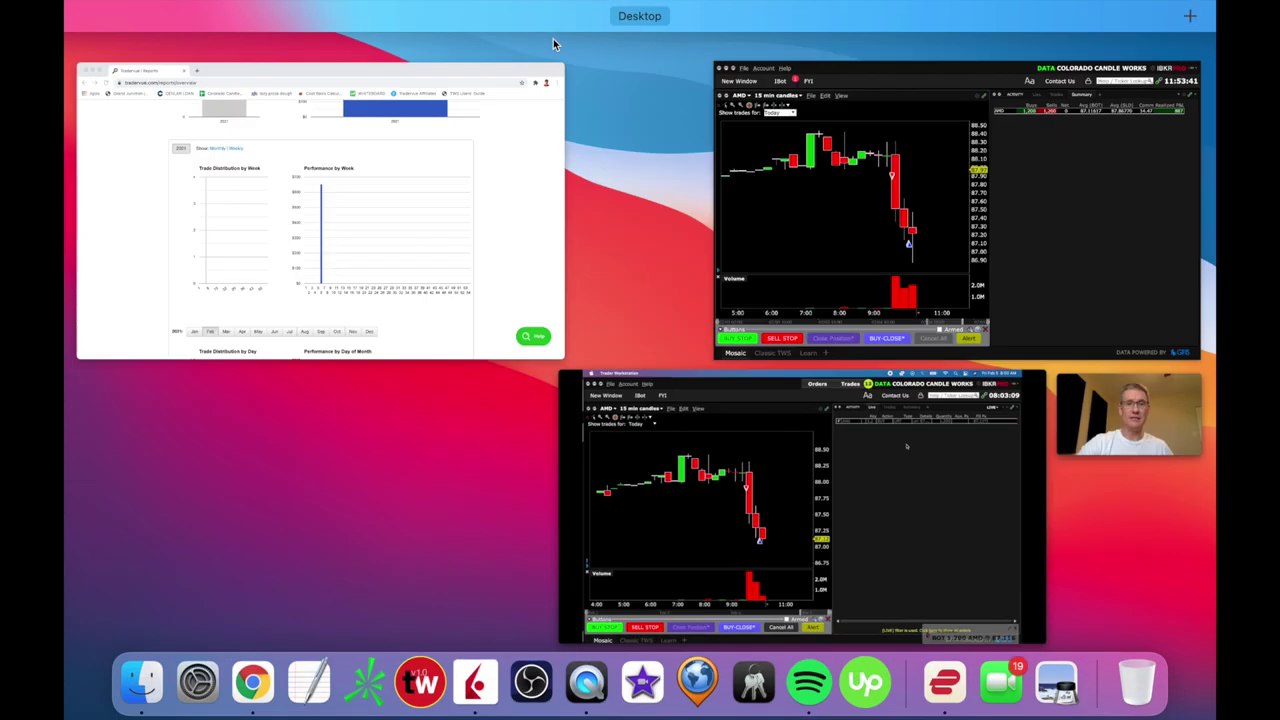
# Step: Return to Tradervue and show the 2021 calendar with February 1st–4th daily results
pyautogui.click(411, 260)
pyautogui.scroll(10, 411, 262)
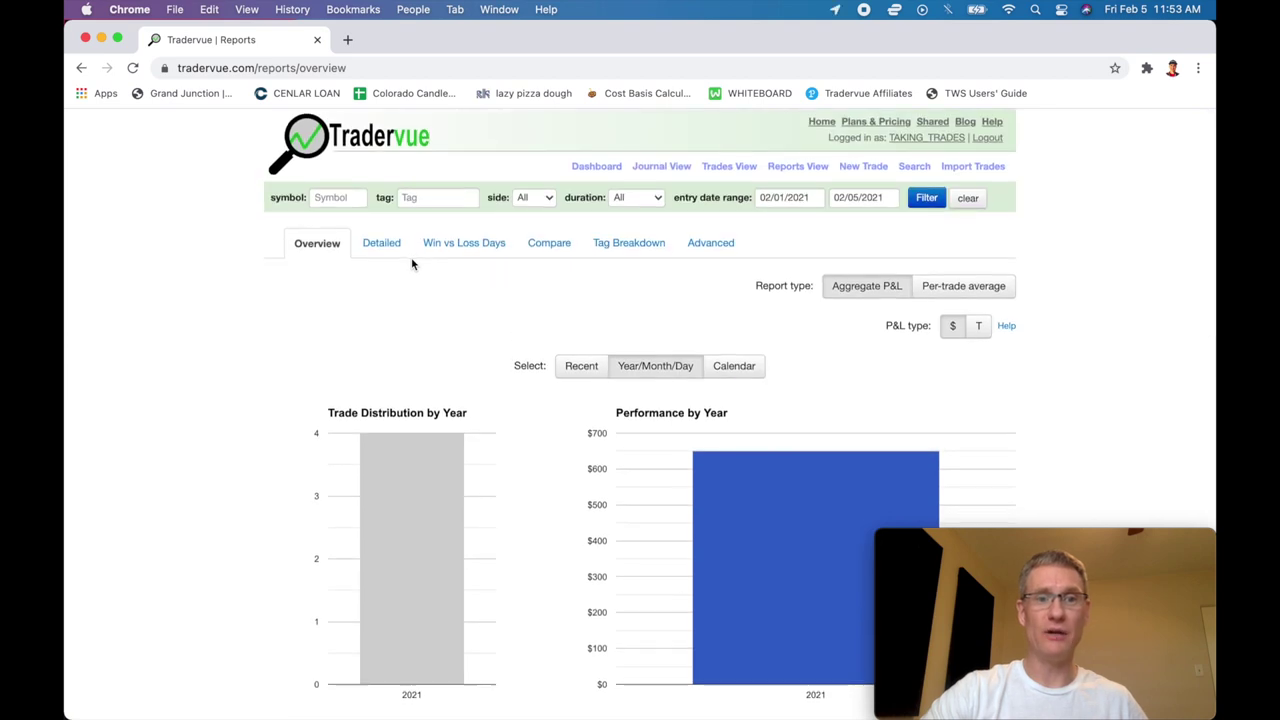
pyautogui.click(727, 372)
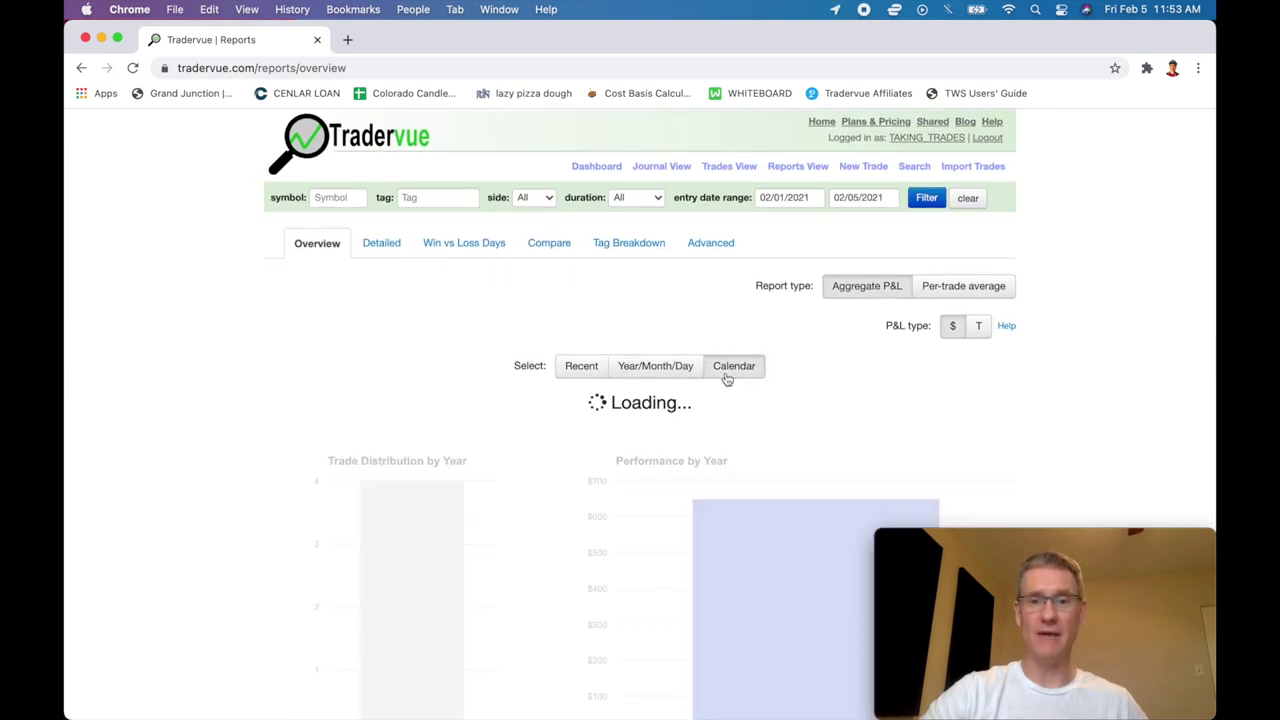
pyautogui.scroll(-5, 727, 380)
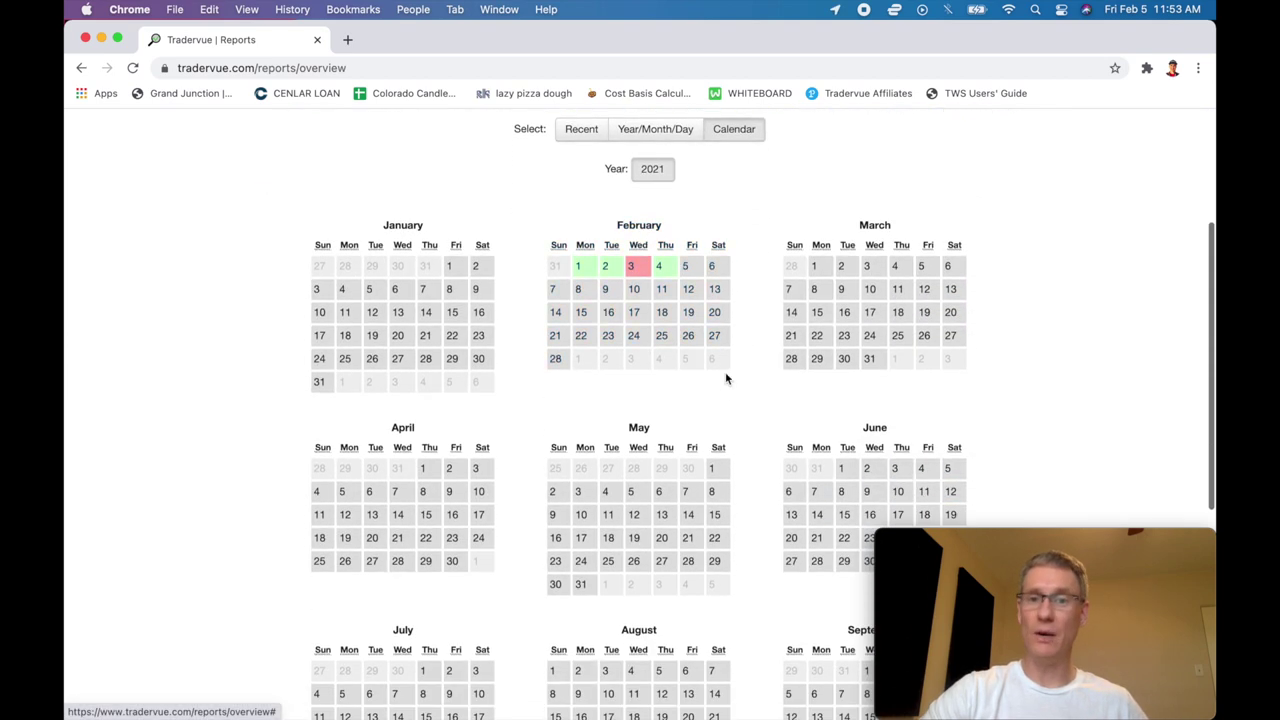